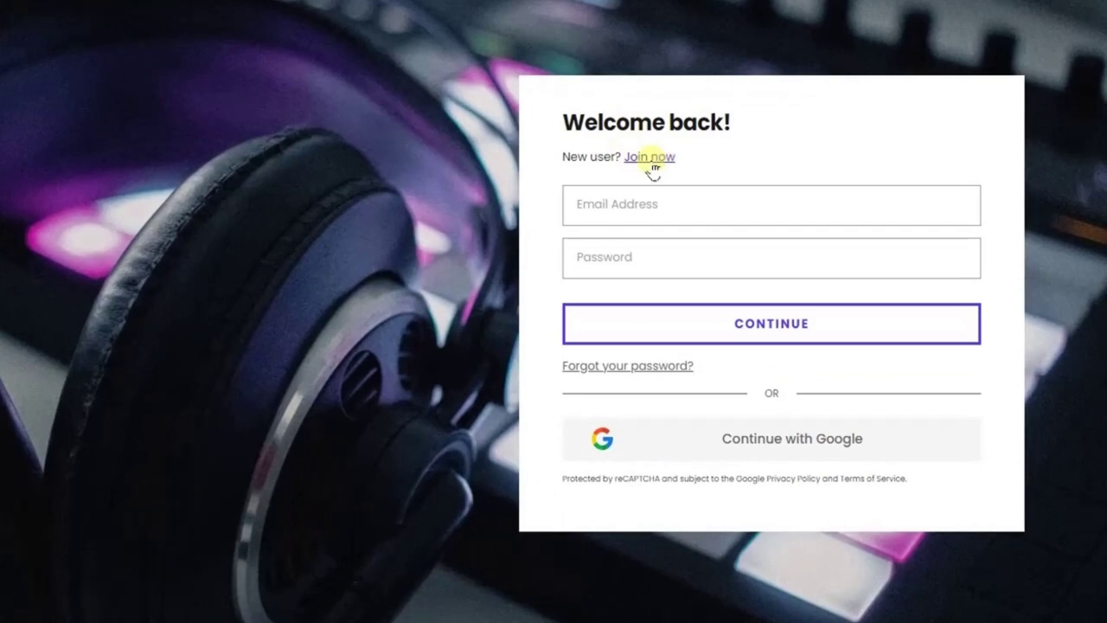
# Switch from the Welcome back login card to the Create an account form via 'Join now'.
pyautogui.click(661, 164)
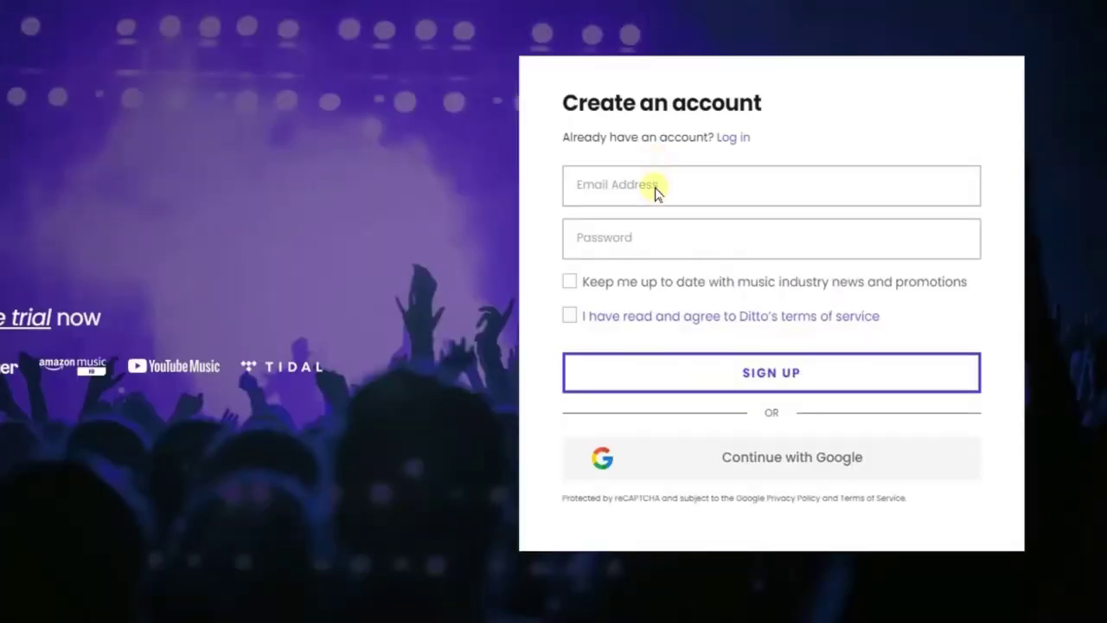
# Enter the sign-up e-mail address and account password, then agree to the terms of service.
pyautogui.click(667, 183)
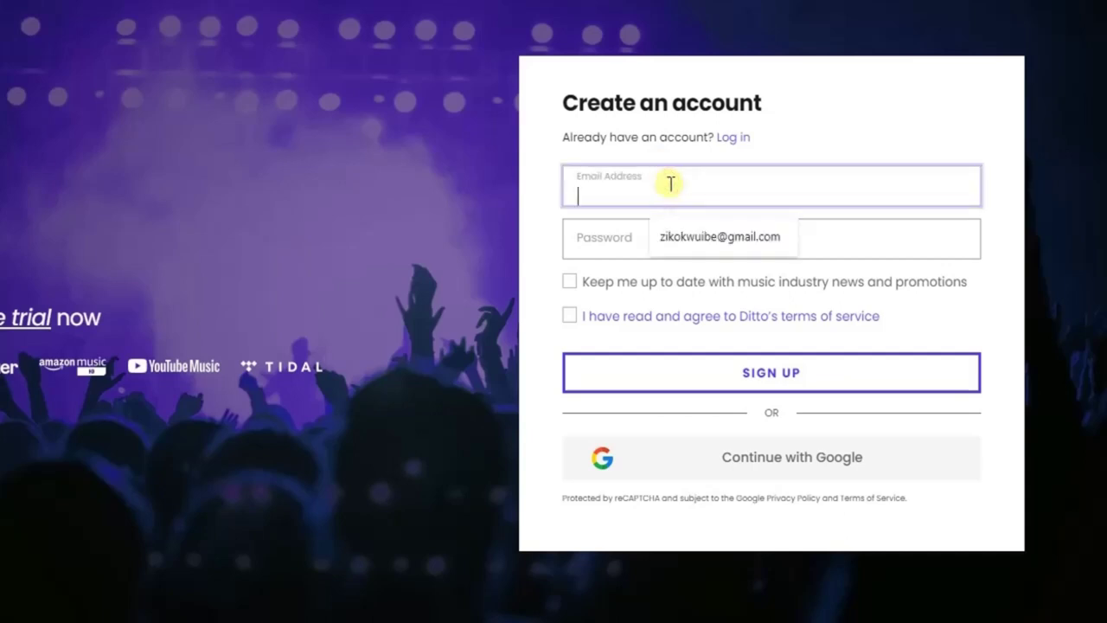
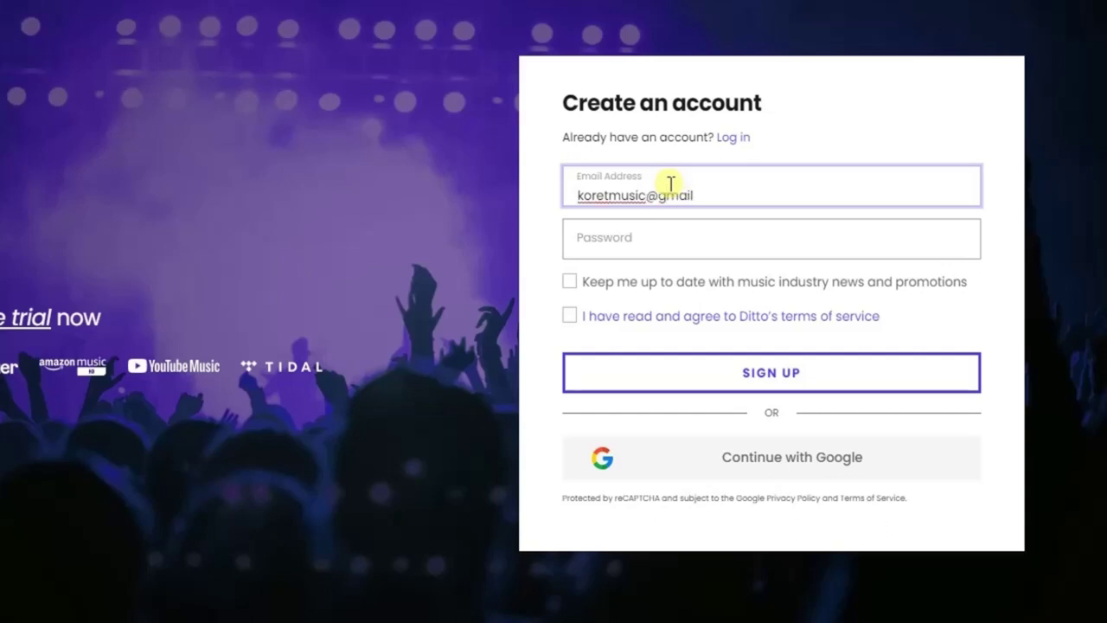
pyautogui.click(654, 241)
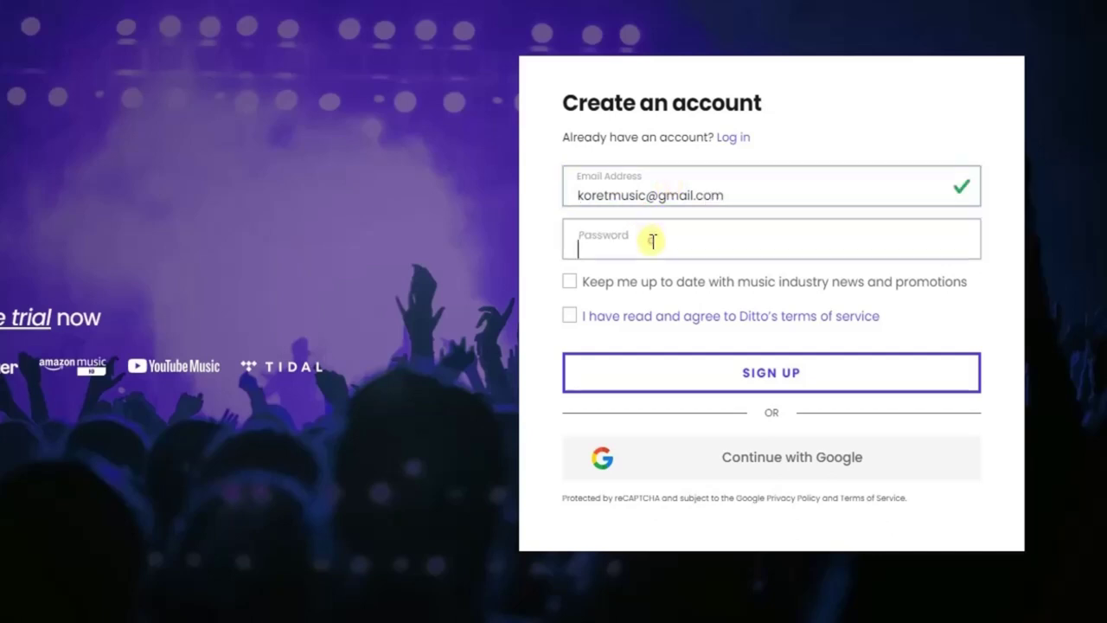
pyautogui.write('••')
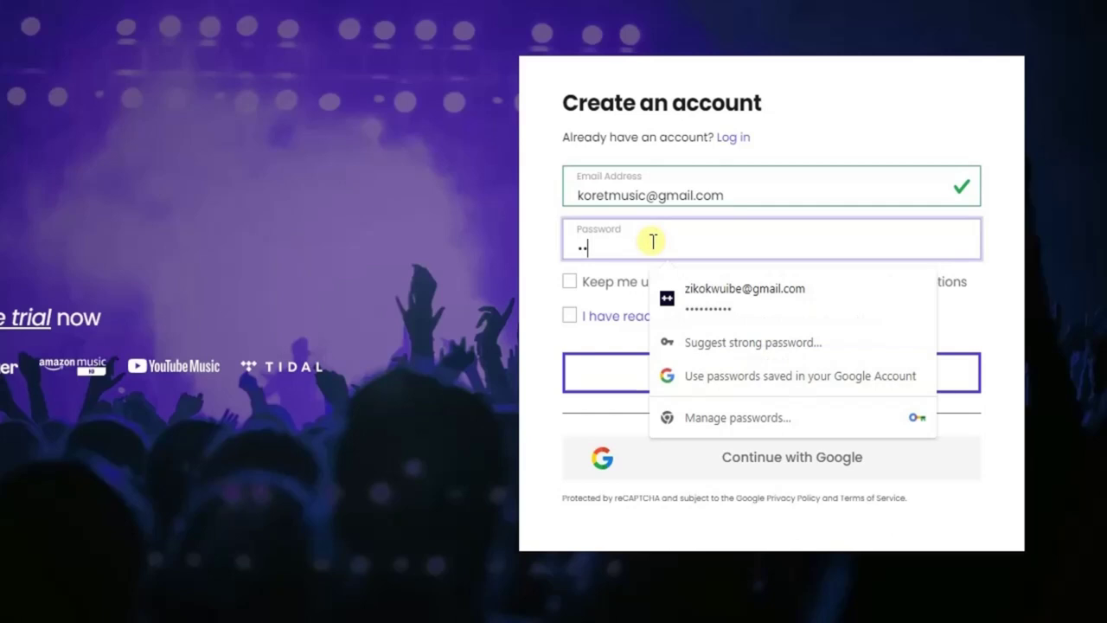
pyautogui.write('•')
pyautogui.press('BackSpace')
pyautogui.press('BackSpace')
pyautogui.write('•••••••')
pyautogui.click(527, 294)
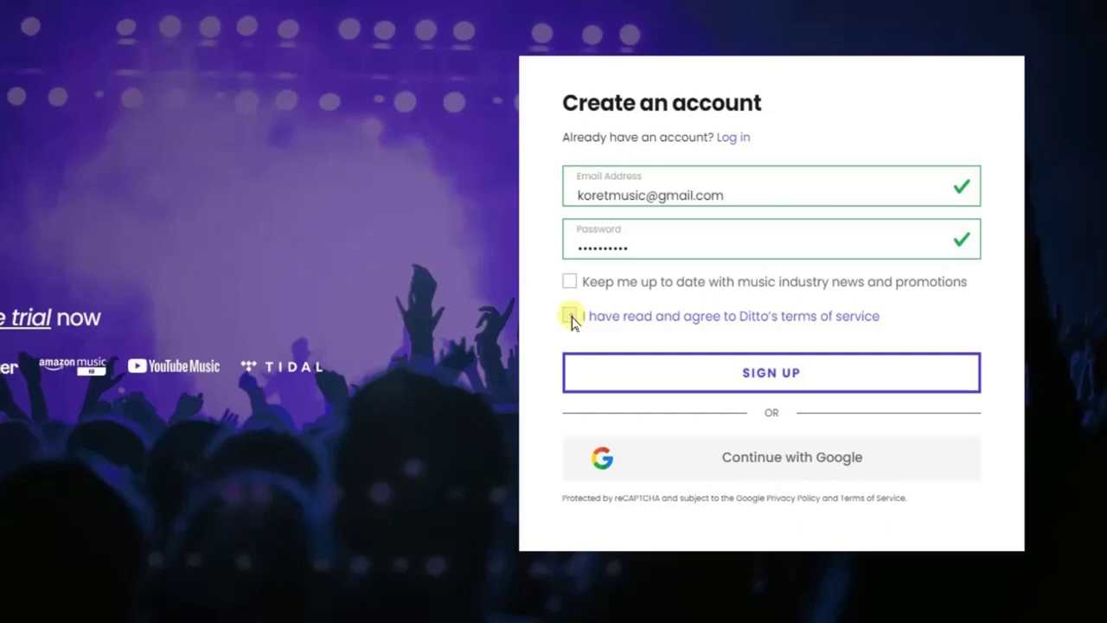
pyautogui.click(570, 317)
# Submit the sign-up, dismiss the save-password and welcome-tour popups, and reach the release type cards.
pyautogui.click(761, 386)
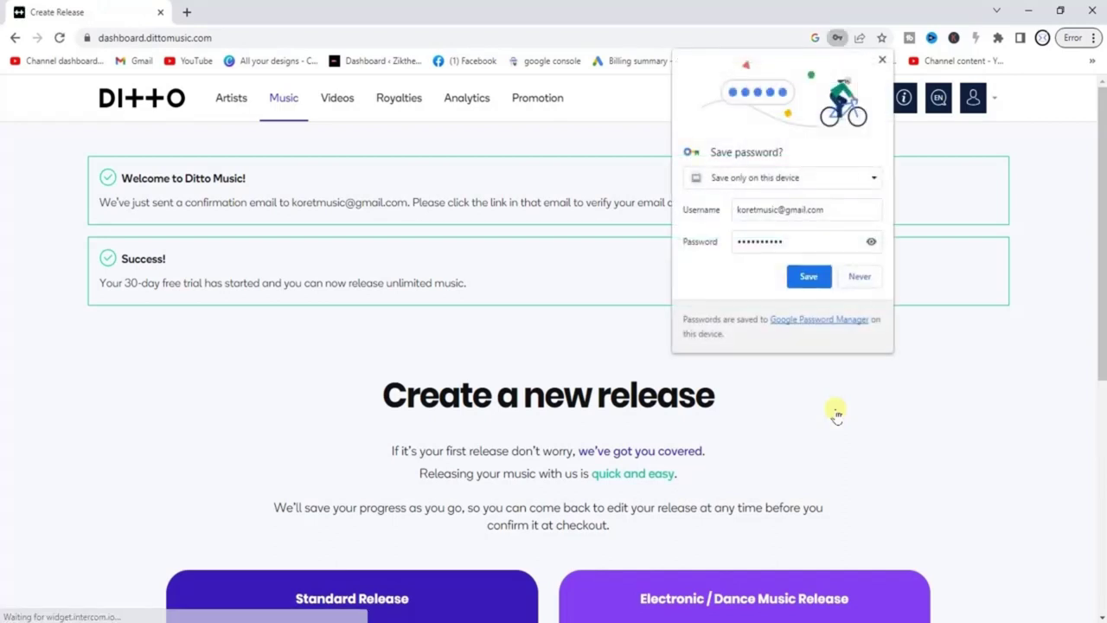
pyautogui.click(817, 277)
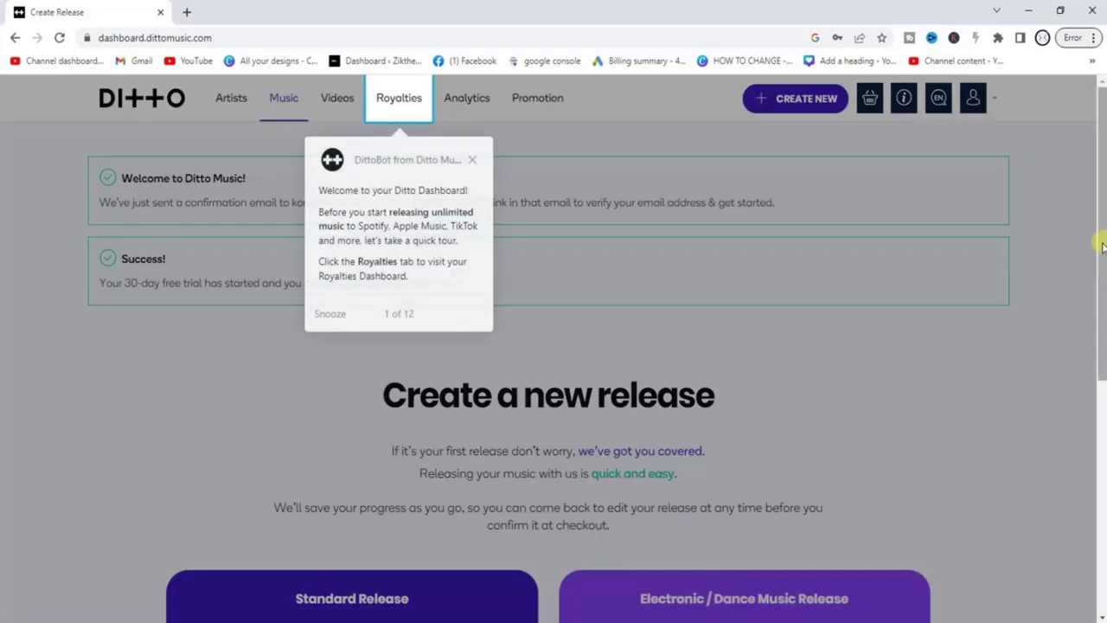
pyautogui.click(472, 157)
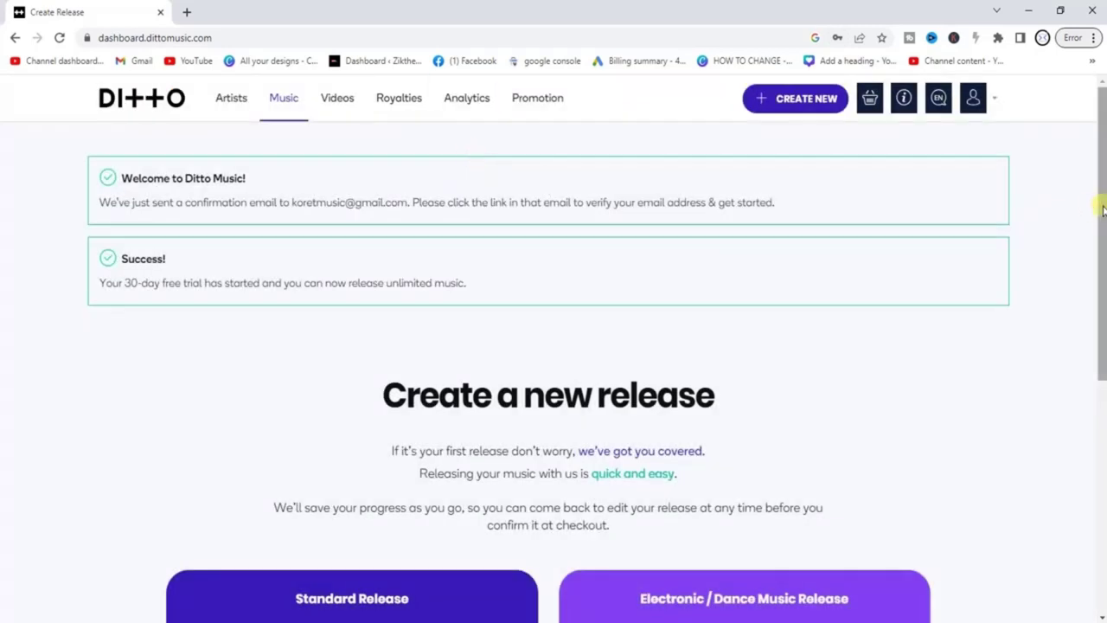
pyautogui.moveTo(1103, 208); pyautogui.dragTo(1080, 366)
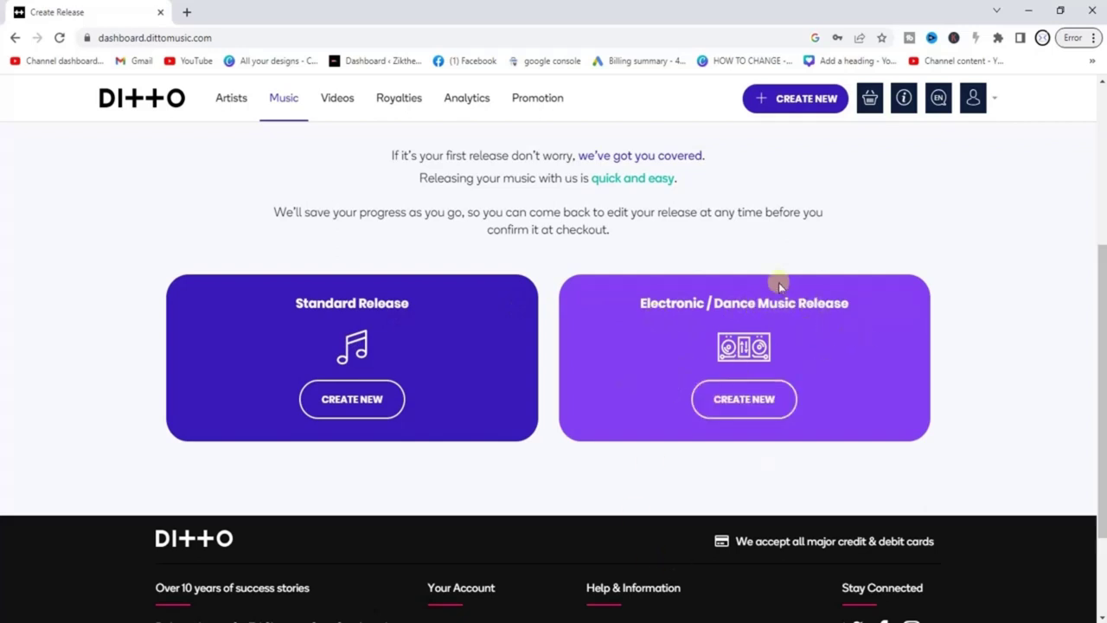
# Create a Standard Release titled 'leave me'.
pyautogui.click(340, 420)
pyautogui.click(338, 402)
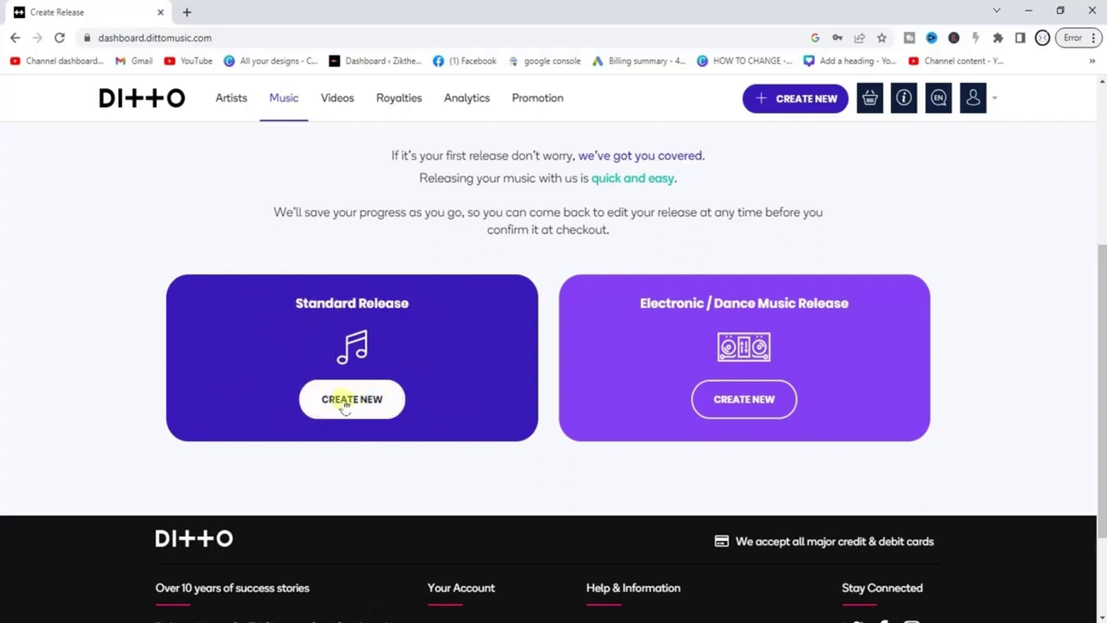
pyautogui.click(491, 337)
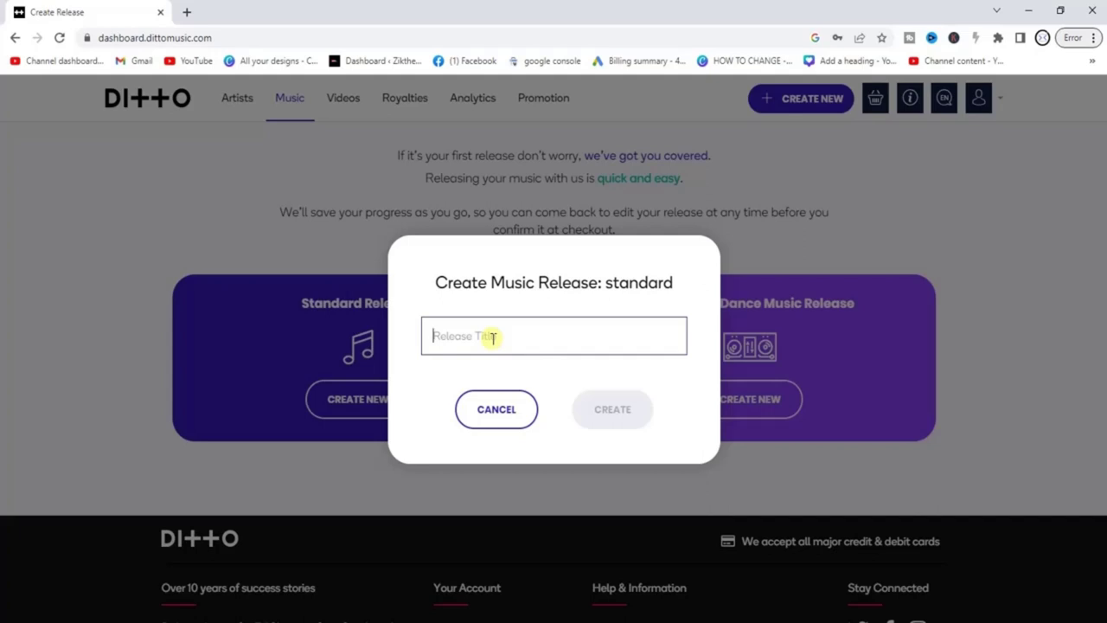
pyautogui.write('lea')
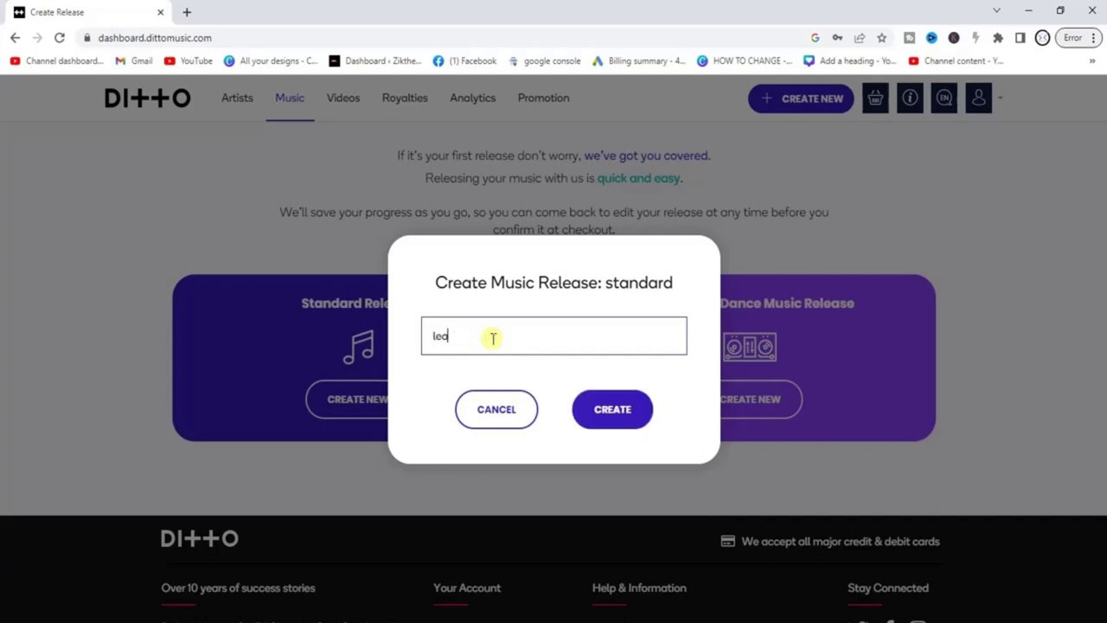
pyautogui.write('ve me')
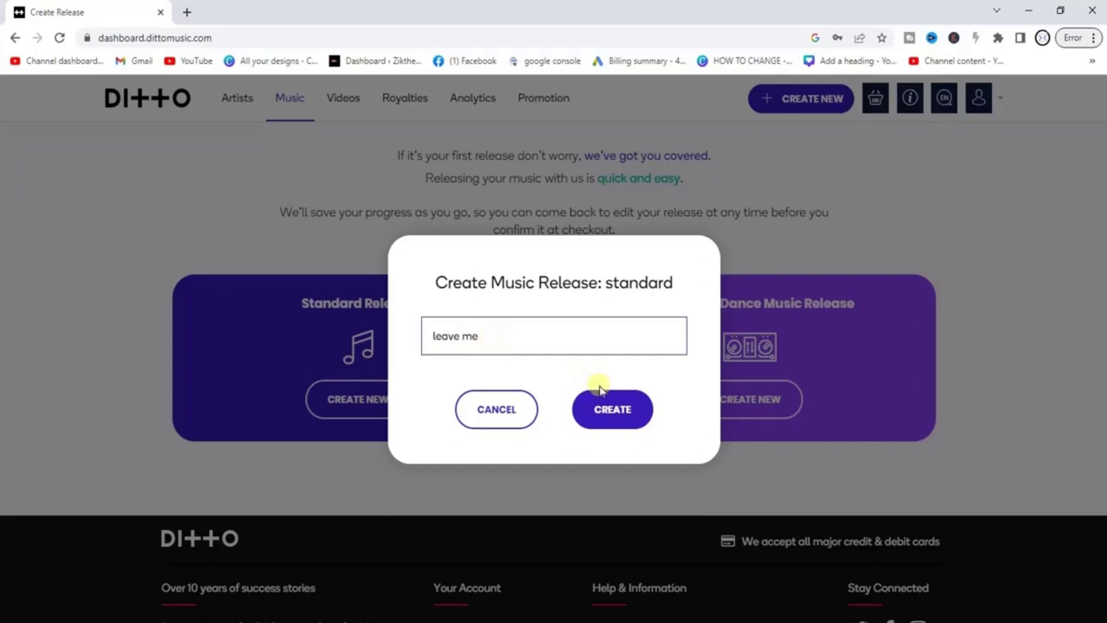
pyautogui.click(612, 413)
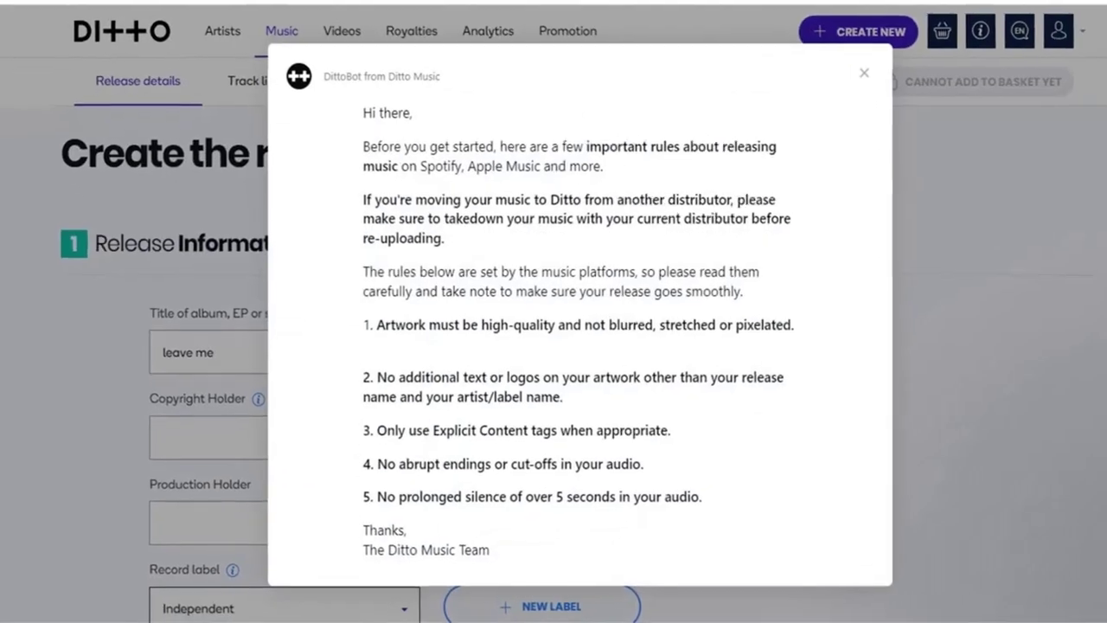
# Enter 'zik' as Copyright Holder and fill the Production Holder, keeping both years at 2023.
pyautogui.click(866, 73)
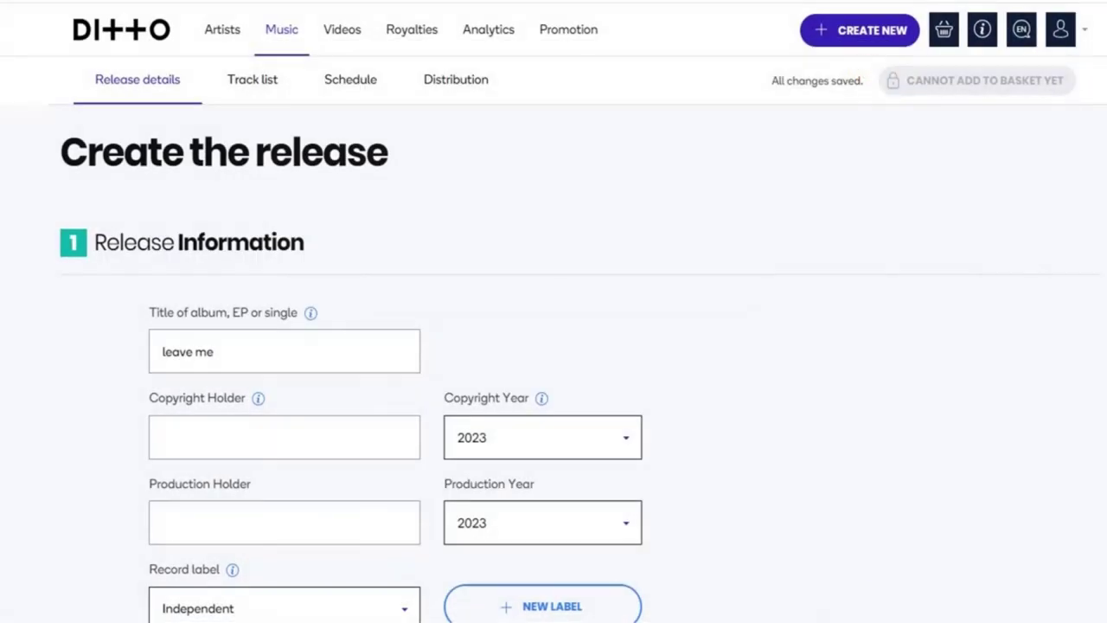
pyautogui.scroll(-2, 111, 156)
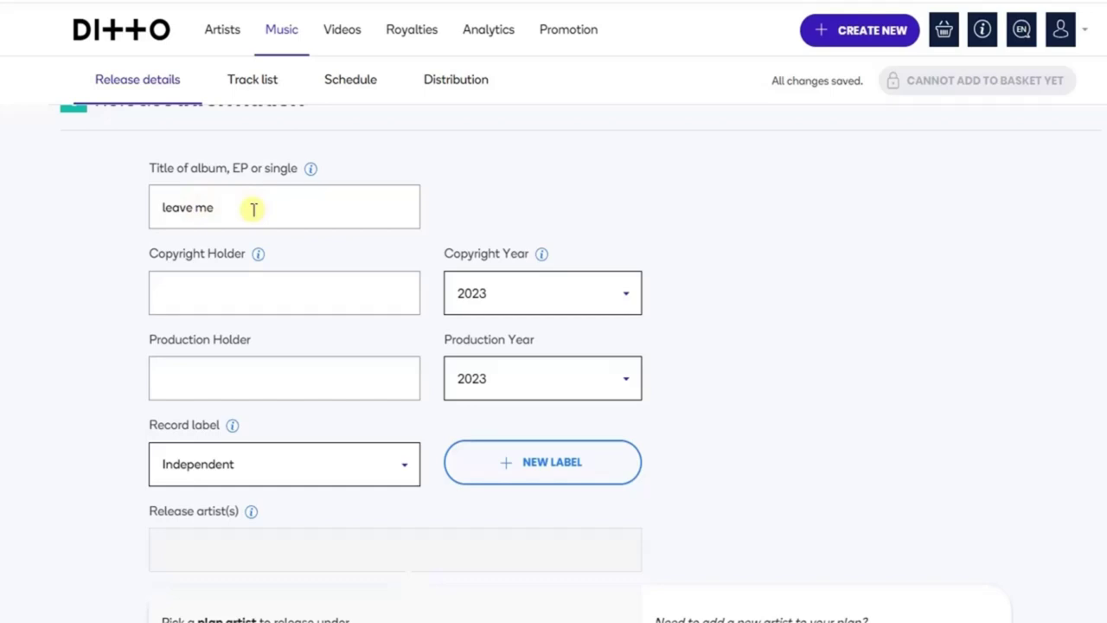
pyautogui.click(178, 295)
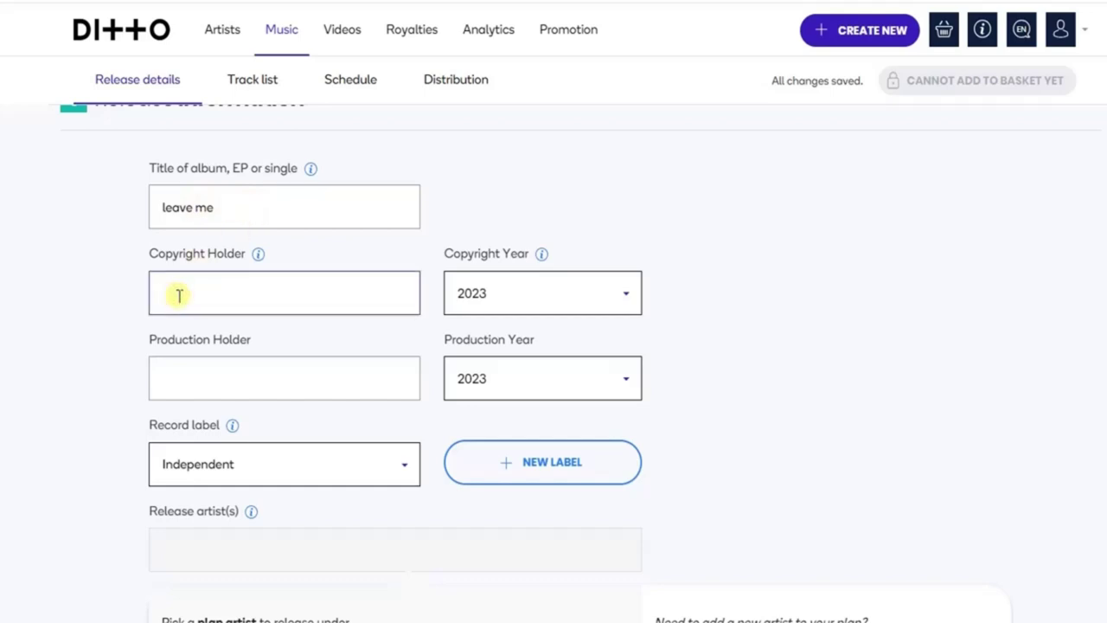
pyautogui.write('zik')
pyautogui.click(219, 381)
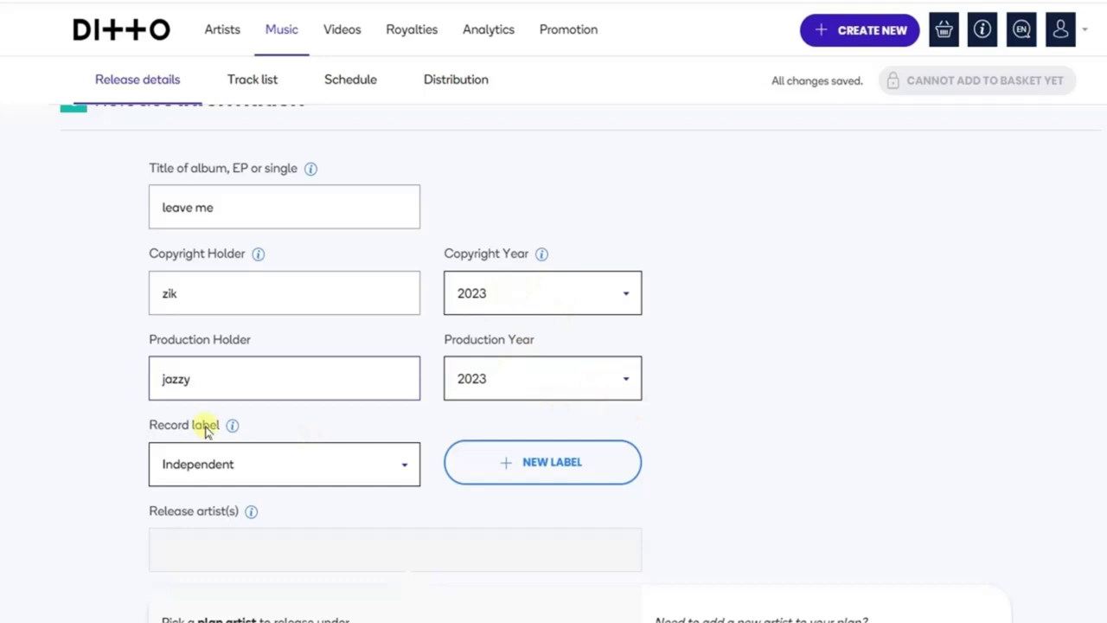
pyautogui.click(871, 483)
pyautogui.scroll(-2, 871, 483)
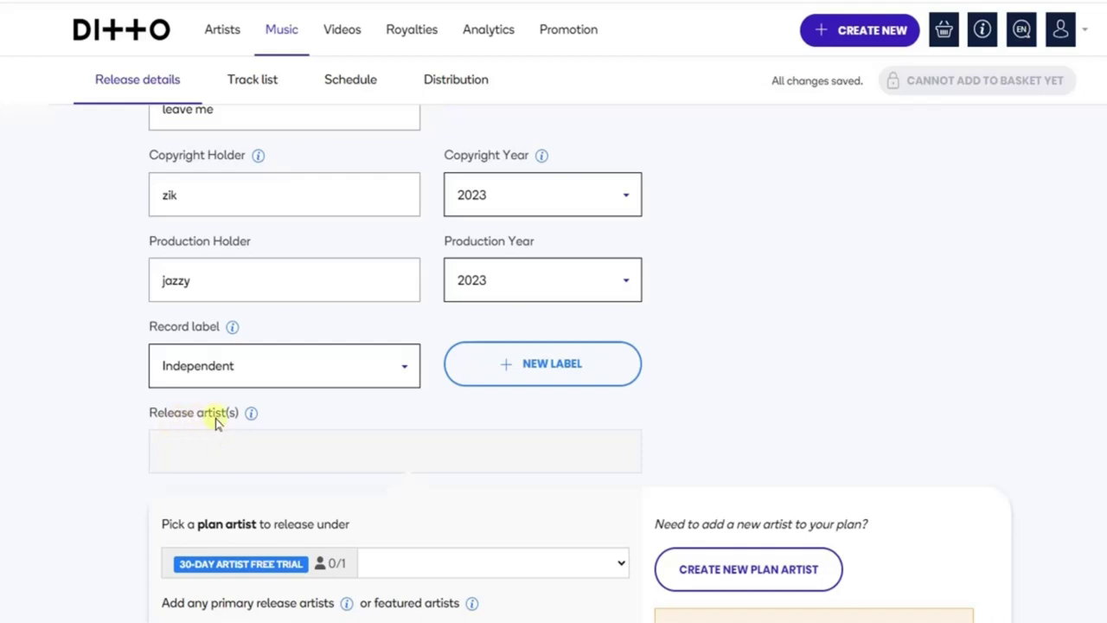
pyautogui.click(261, 450)
pyautogui.click(228, 450)
pyautogui.click(169, 458)
pyautogui.click(247, 461)
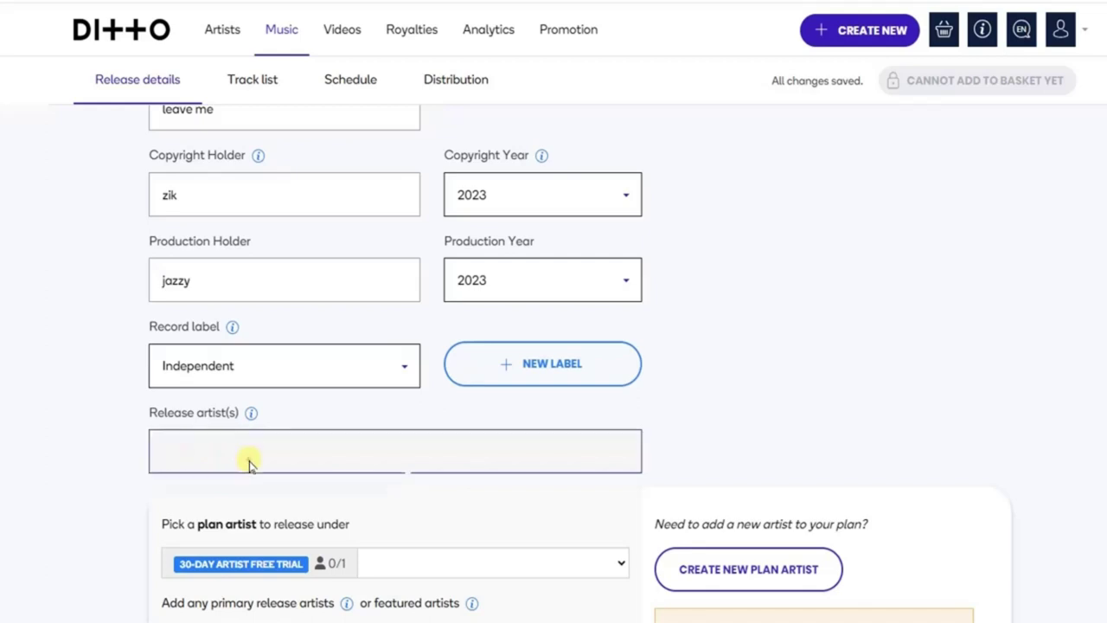
pyautogui.click(248, 462)
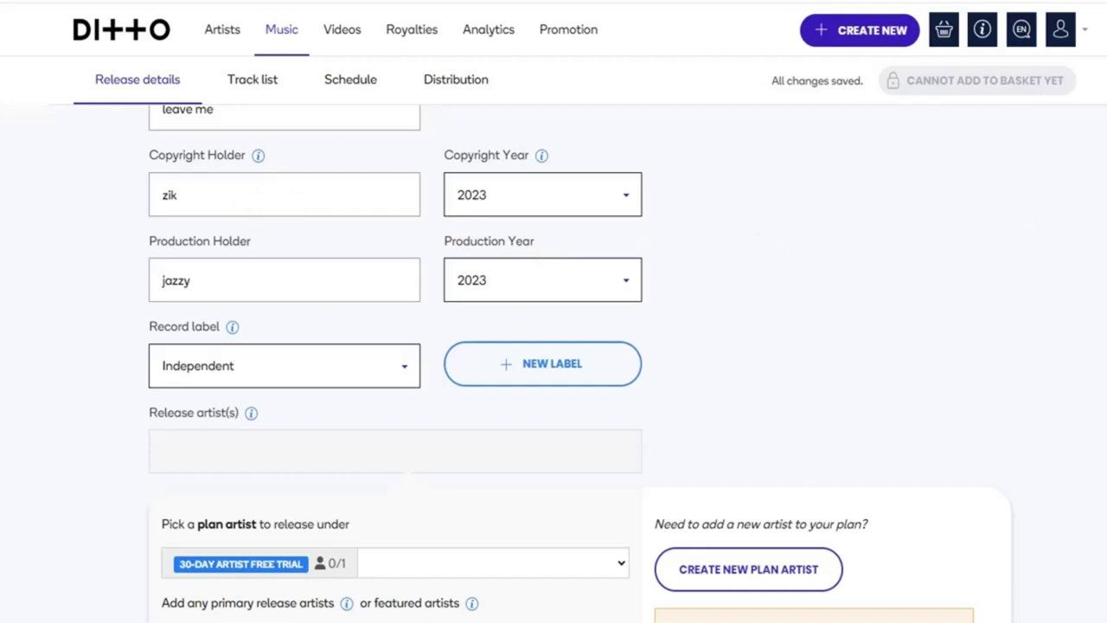
pyautogui.scroll(-3, 580, 363)
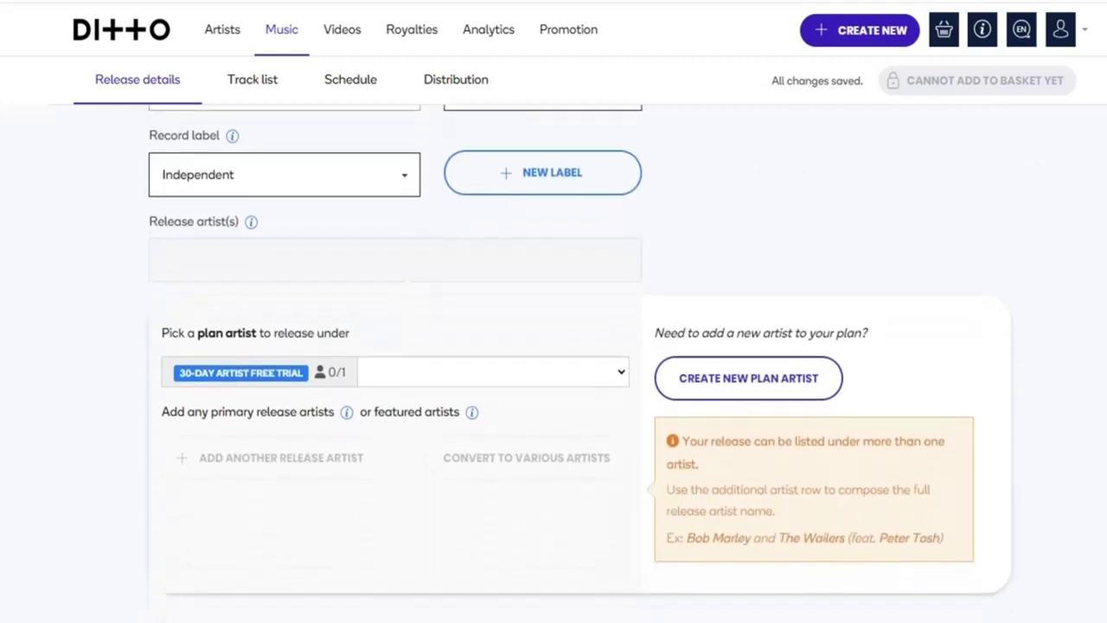
pyautogui.scroll(-1, 536, 364)
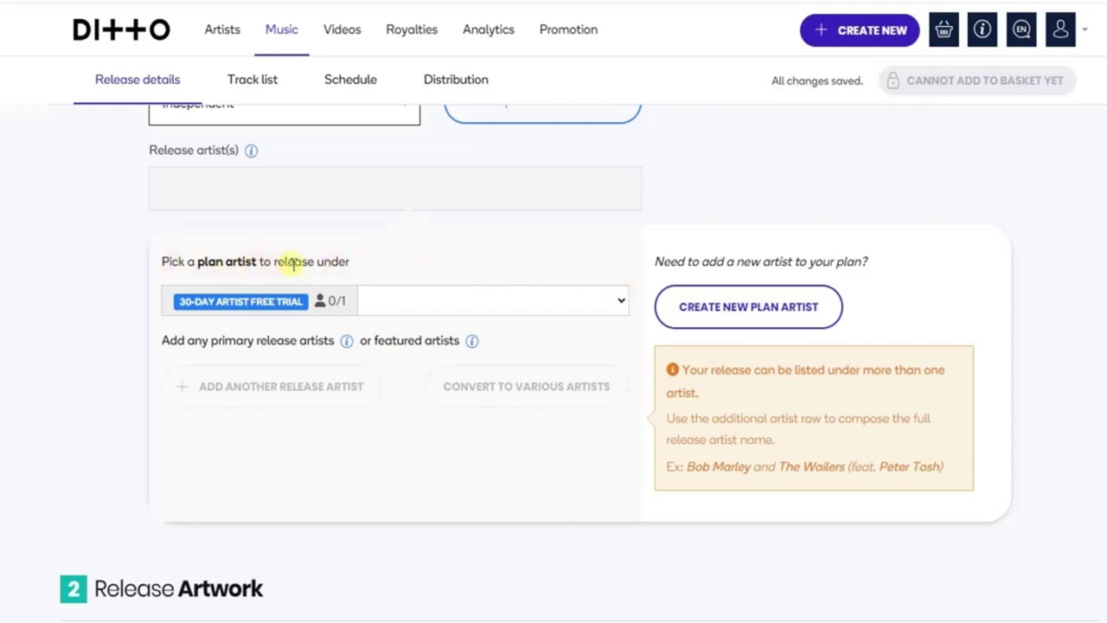
pyautogui.click(606, 305)
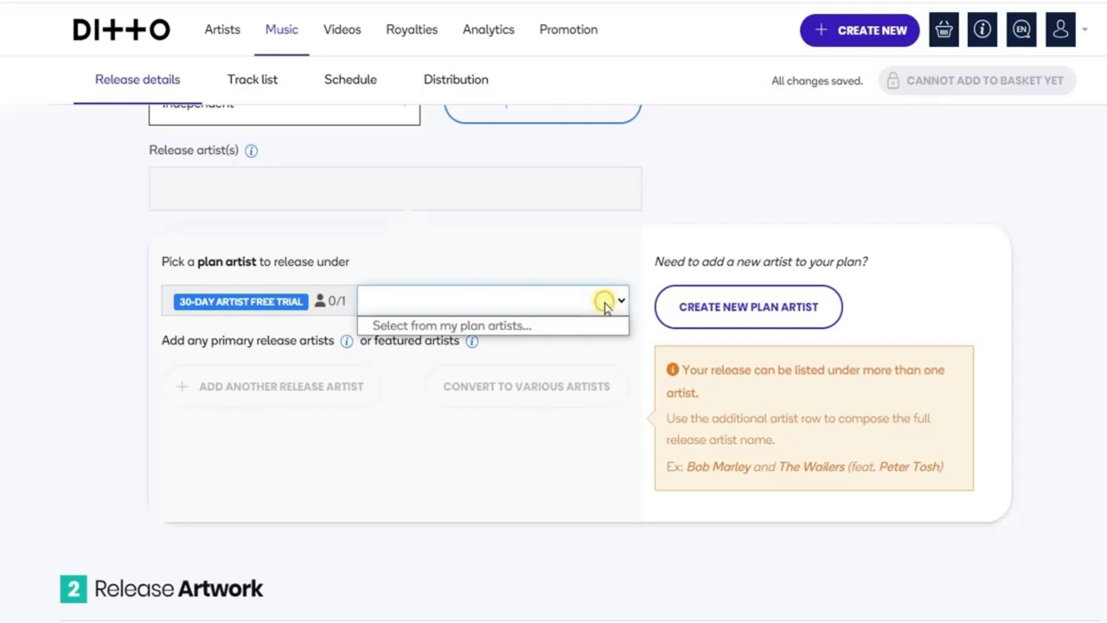
pyautogui.click(522, 290)
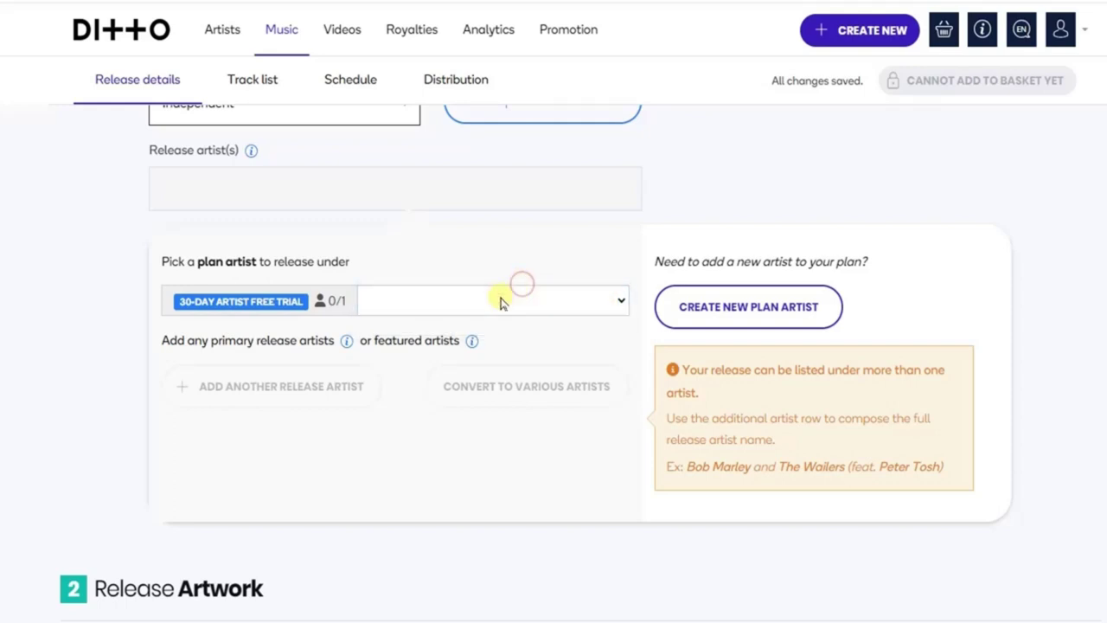
pyautogui.click(474, 300)
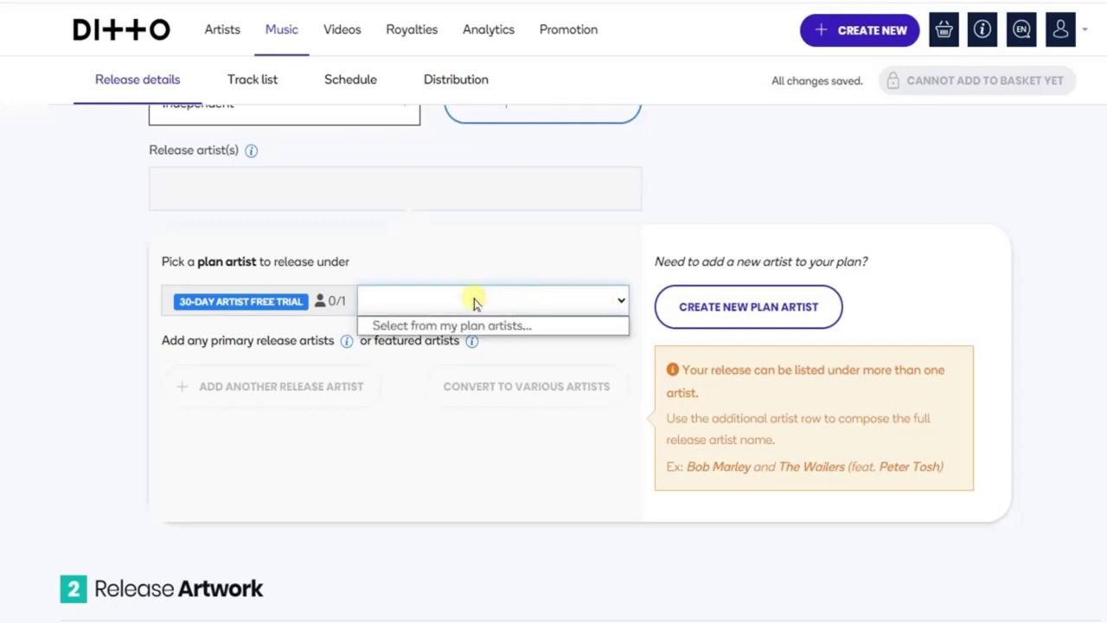
pyautogui.click(958, 274)
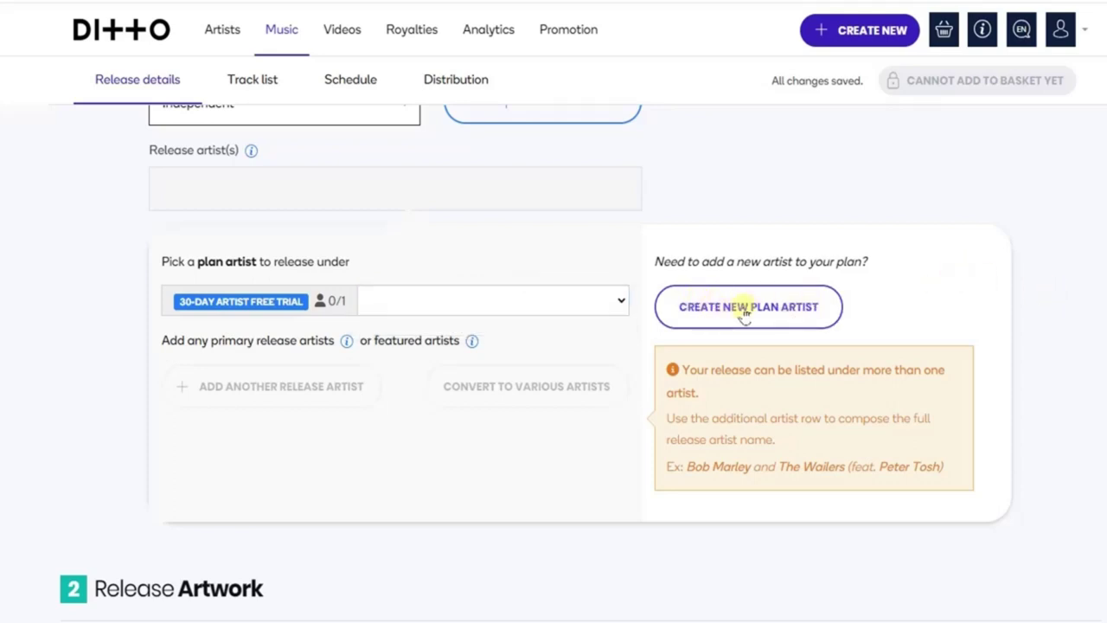
# Create the plan artist 'zik' and set it as the release artist.
pyautogui.click(774, 309)
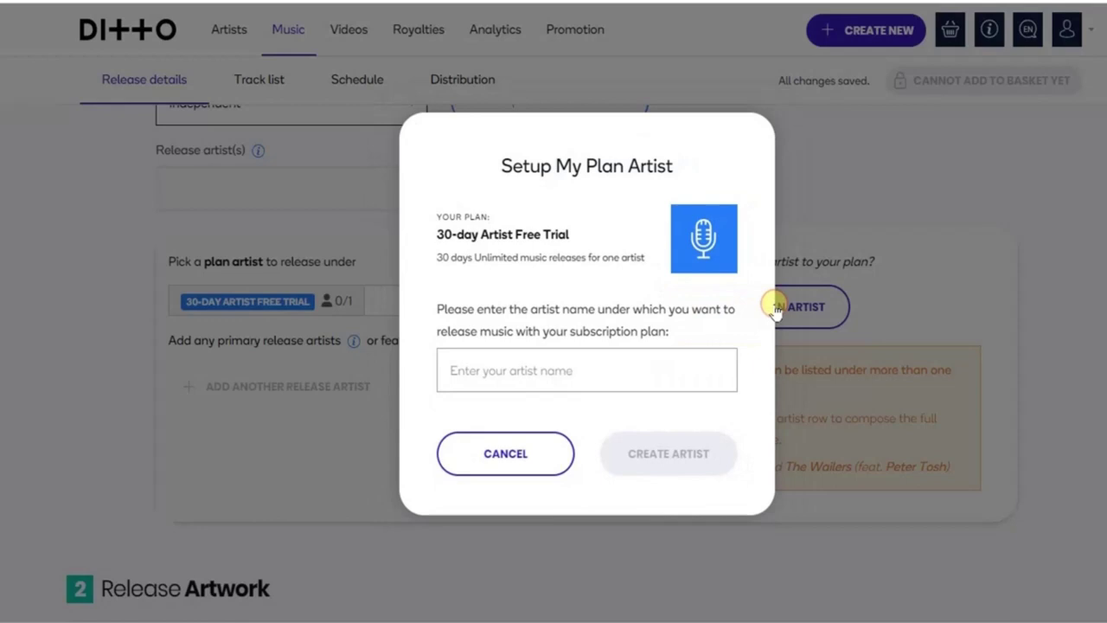
pyautogui.click(536, 370)
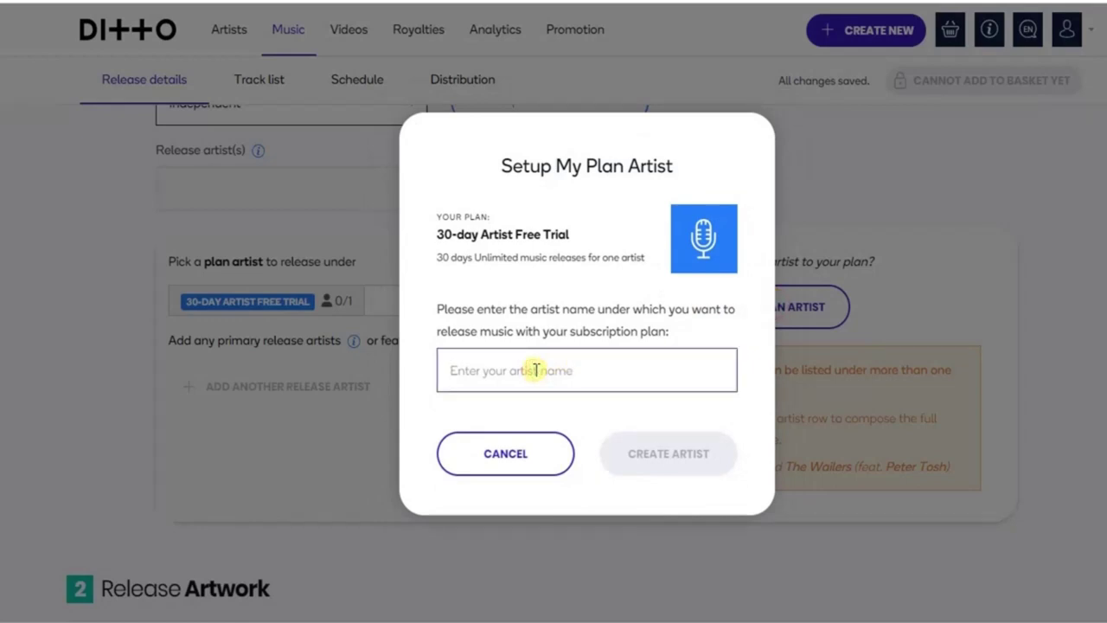
pyautogui.write('zik')
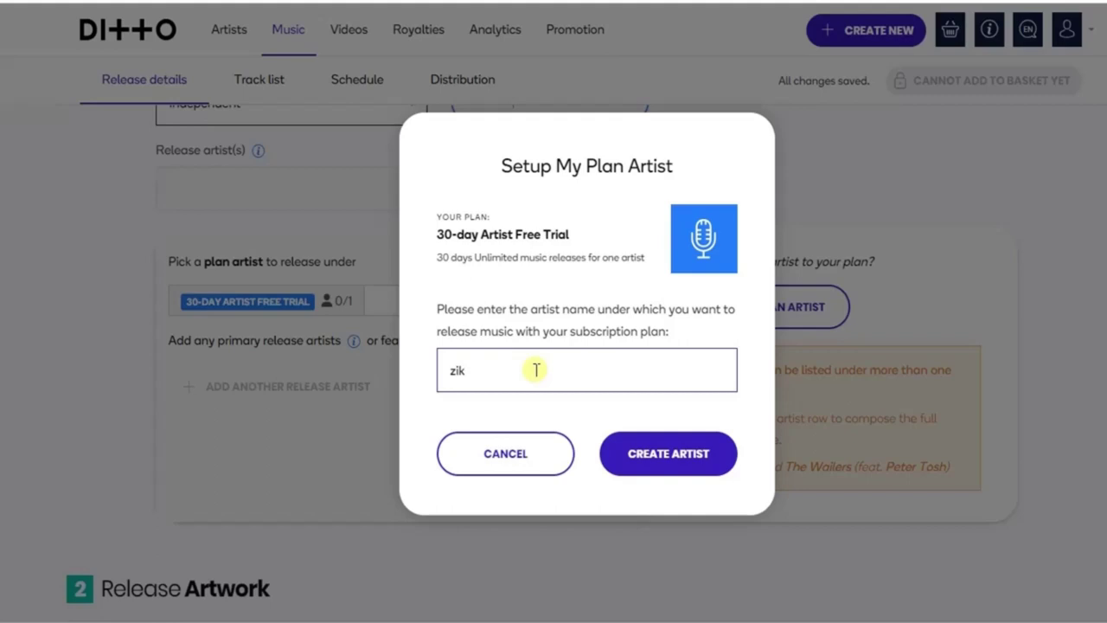
pyautogui.click(677, 451)
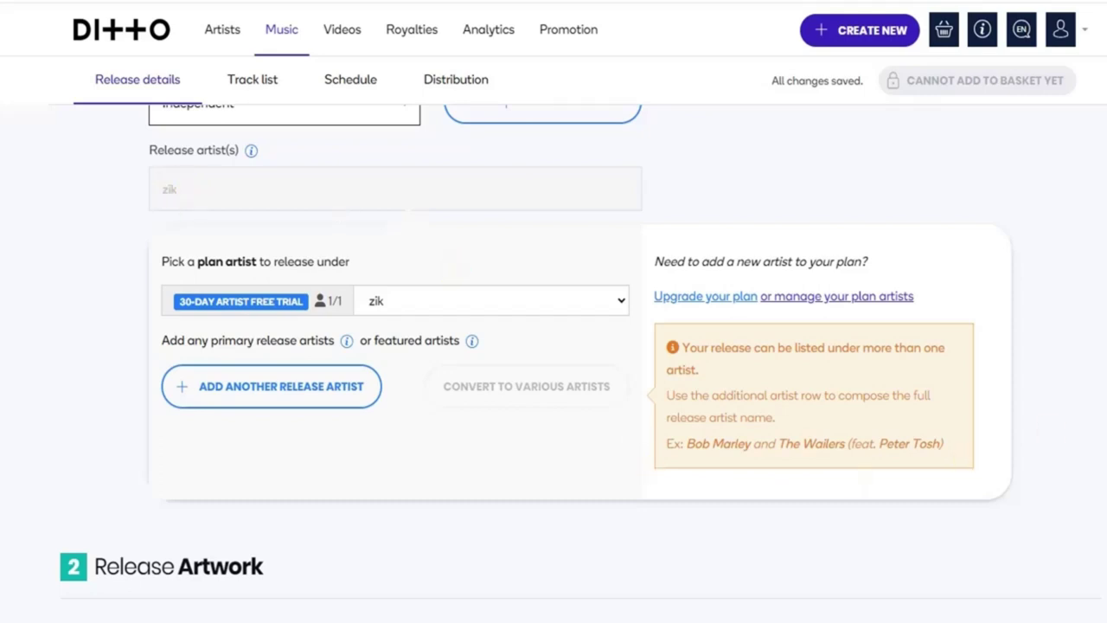
pyautogui.scroll(-3, 579, 364)
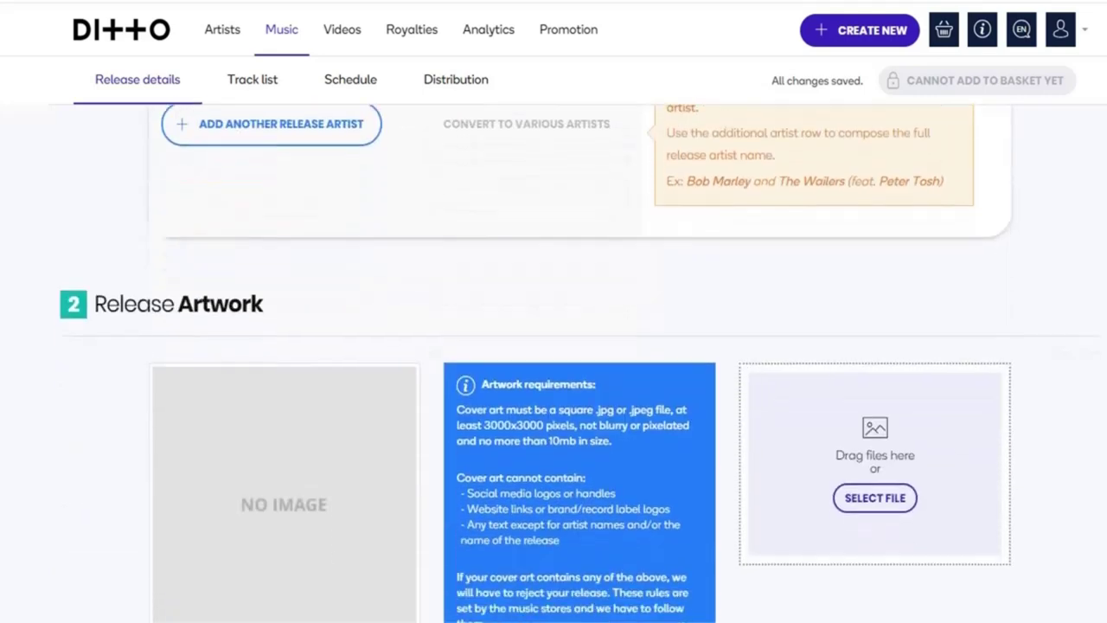
pyautogui.scroll(-1, 579, 358)
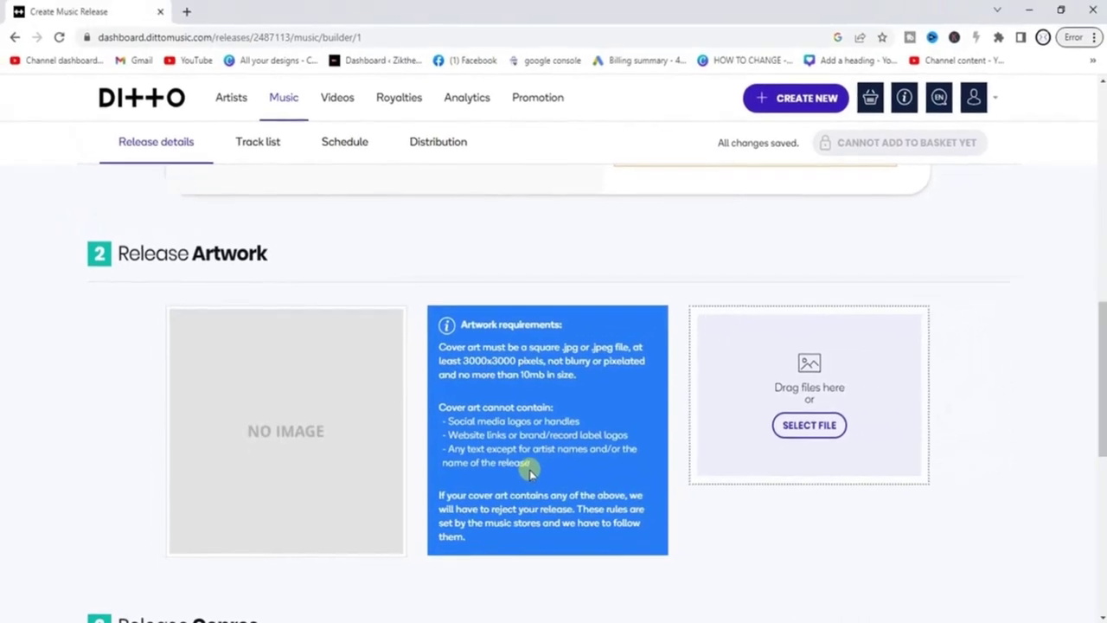
# Open Canva in a new tab, dismiss the payment prompt, and search design types for 'albu'.
pyautogui.click(186, 13)
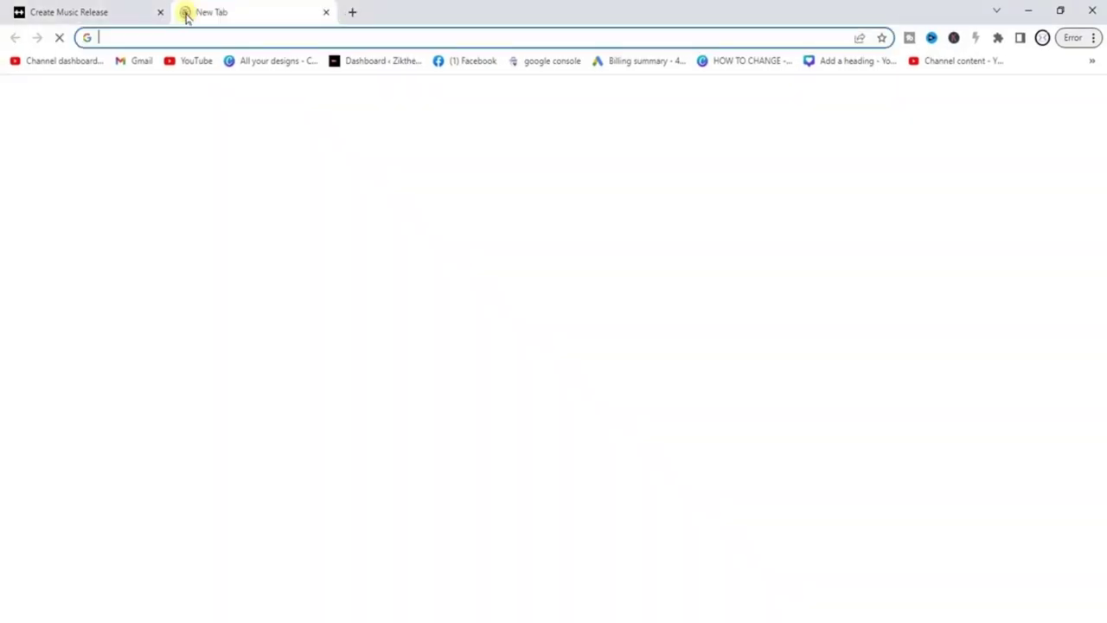
pyautogui.click(254, 61)
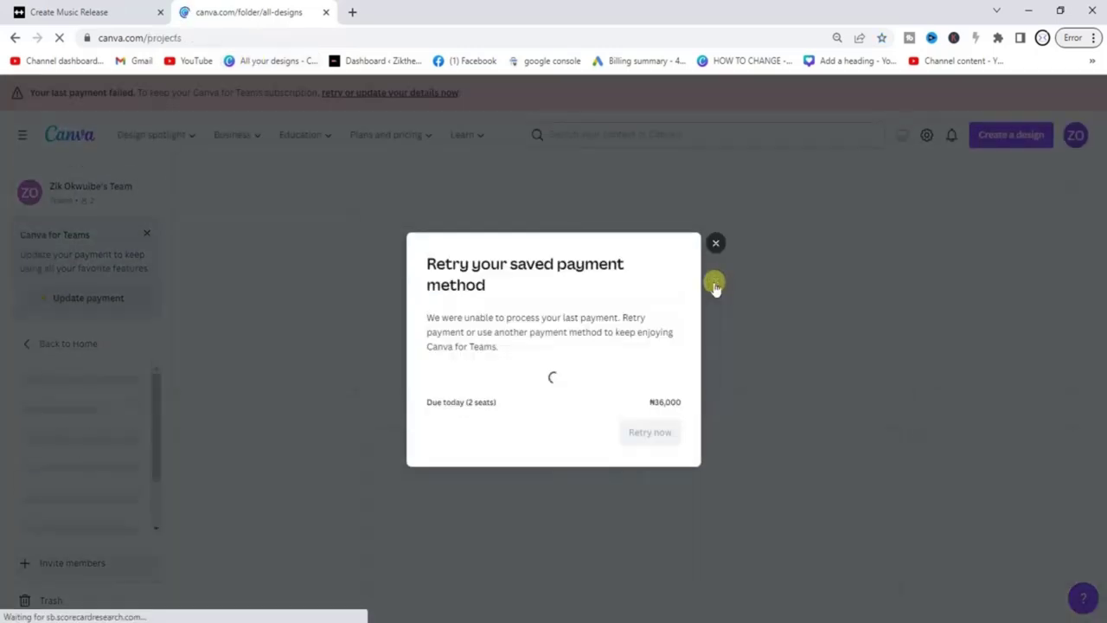
pyautogui.click(713, 281)
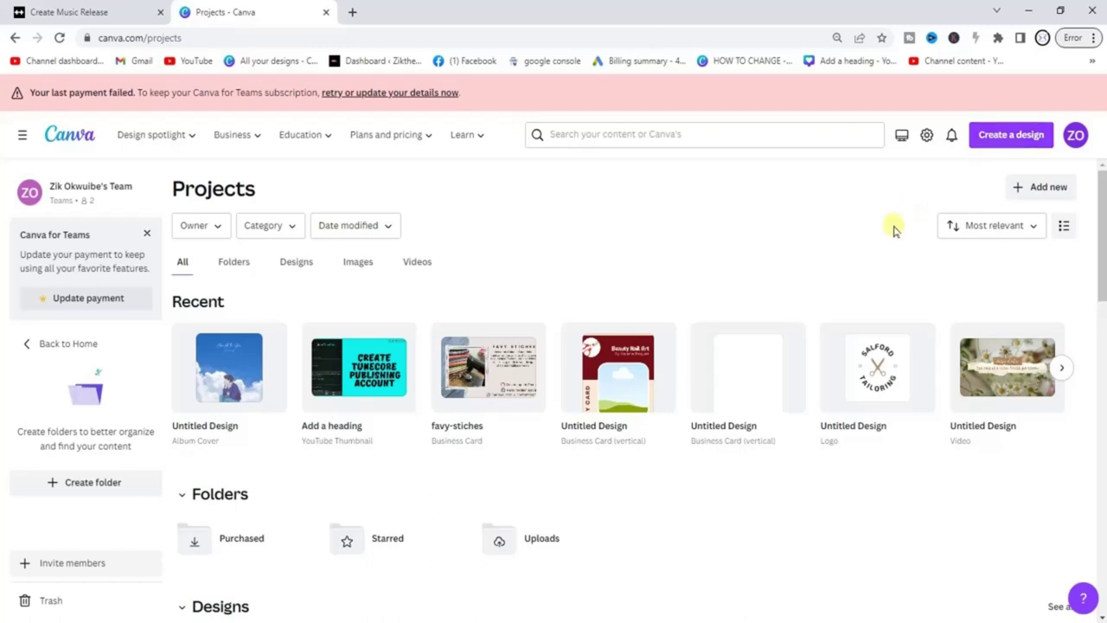
pyautogui.click(1006, 138)
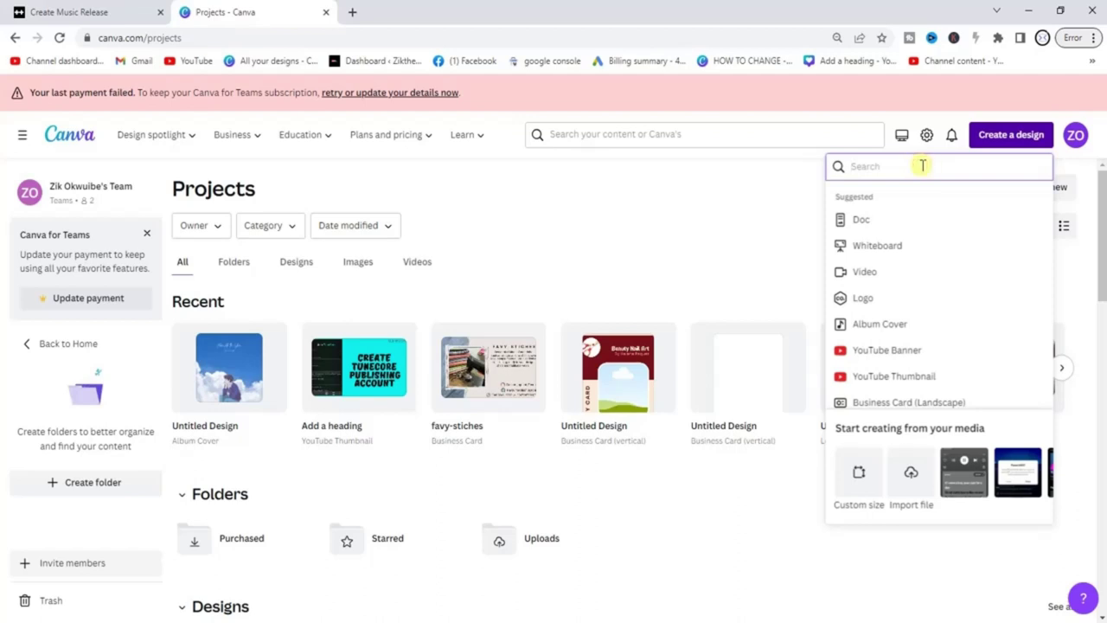
pyautogui.write('albu')
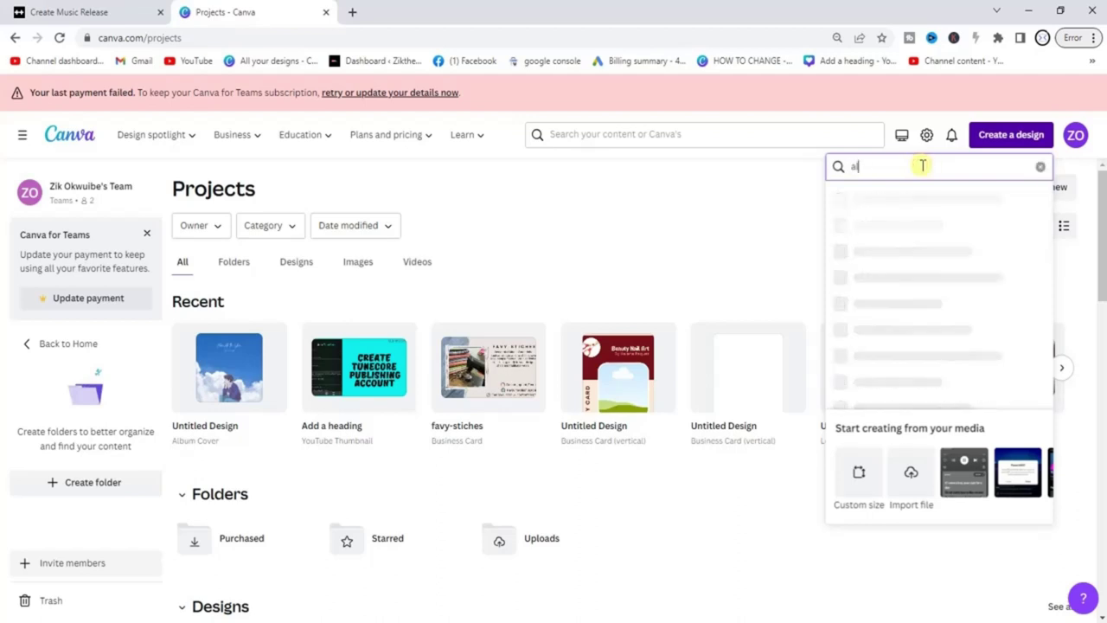
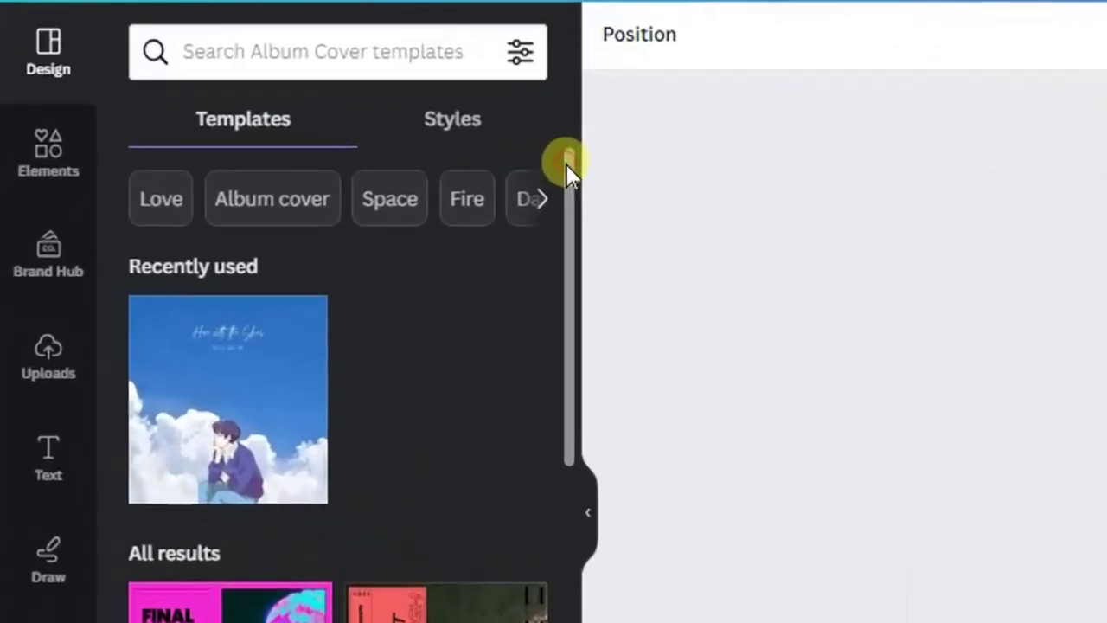
# Apply the black-and-white hands-over-face hip-hop template ('Goddess of Slumber') to the blank album cover.
pyautogui.moveTo(259, 223); pyautogui.dragTo(253, 271)
pyautogui.moveTo(551, 269); pyautogui.dragTo(574, 424)
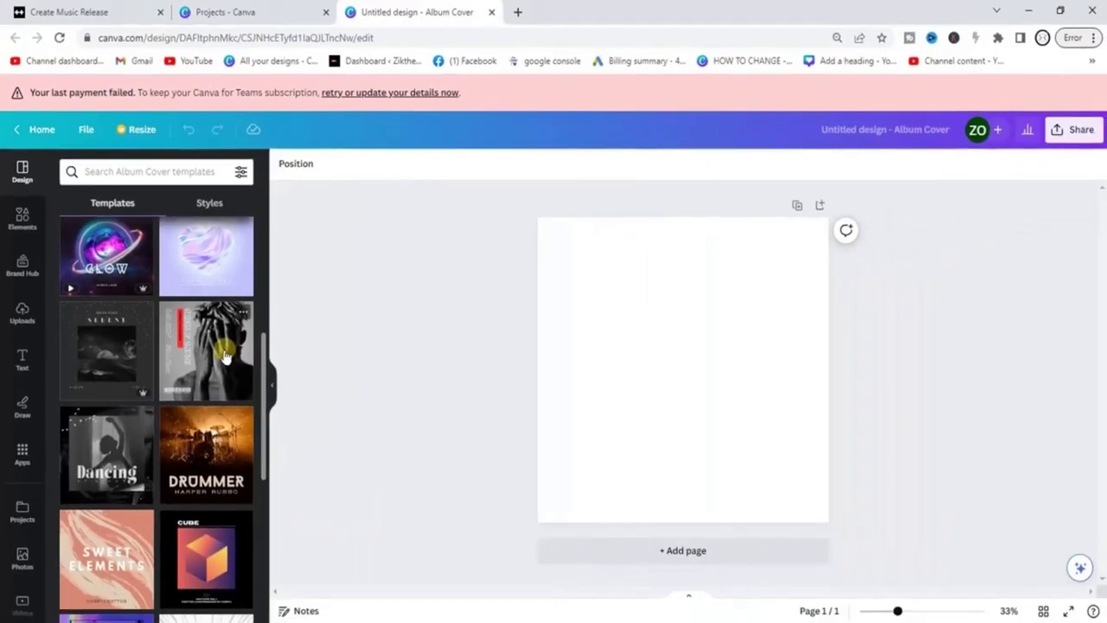
pyautogui.moveTo(225, 356); pyautogui.dragTo(641, 316)
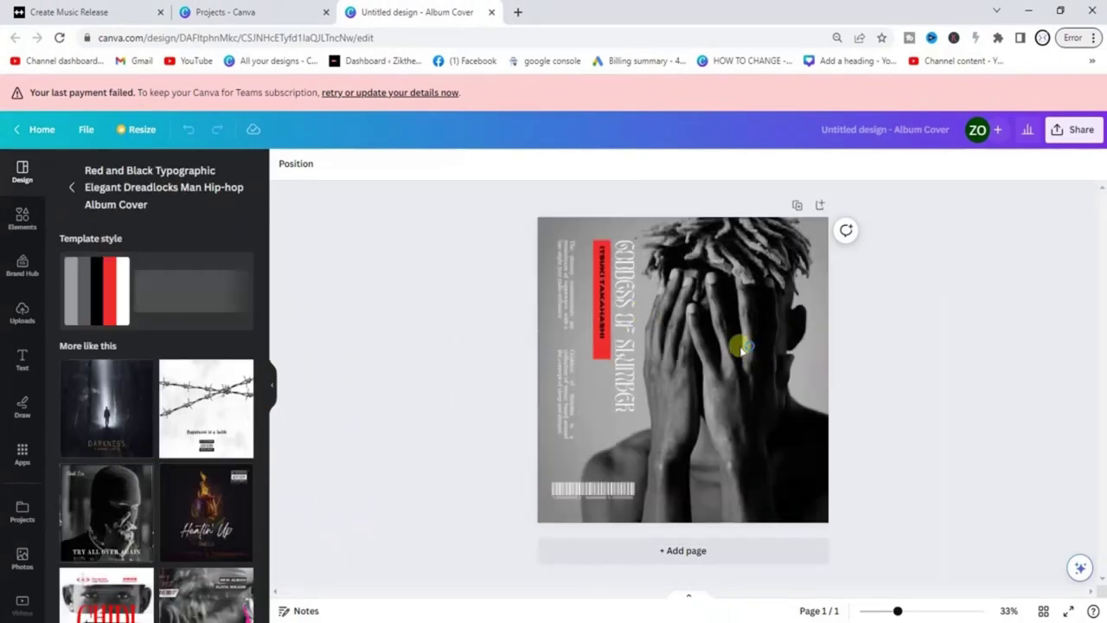
pyautogui.click(605, 324)
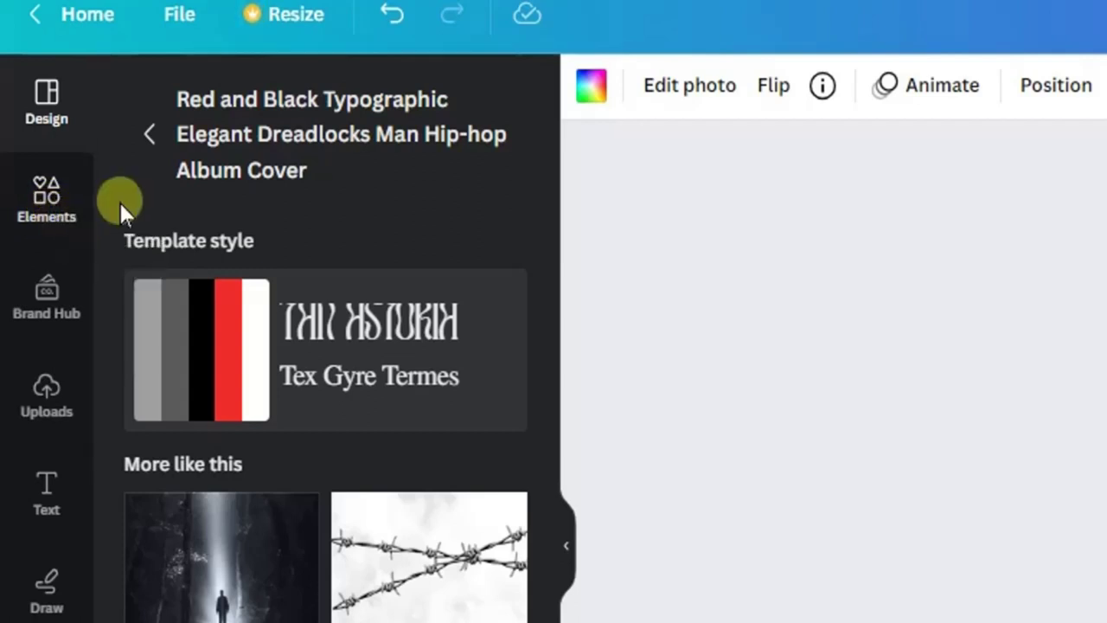
pyautogui.click(55, 223)
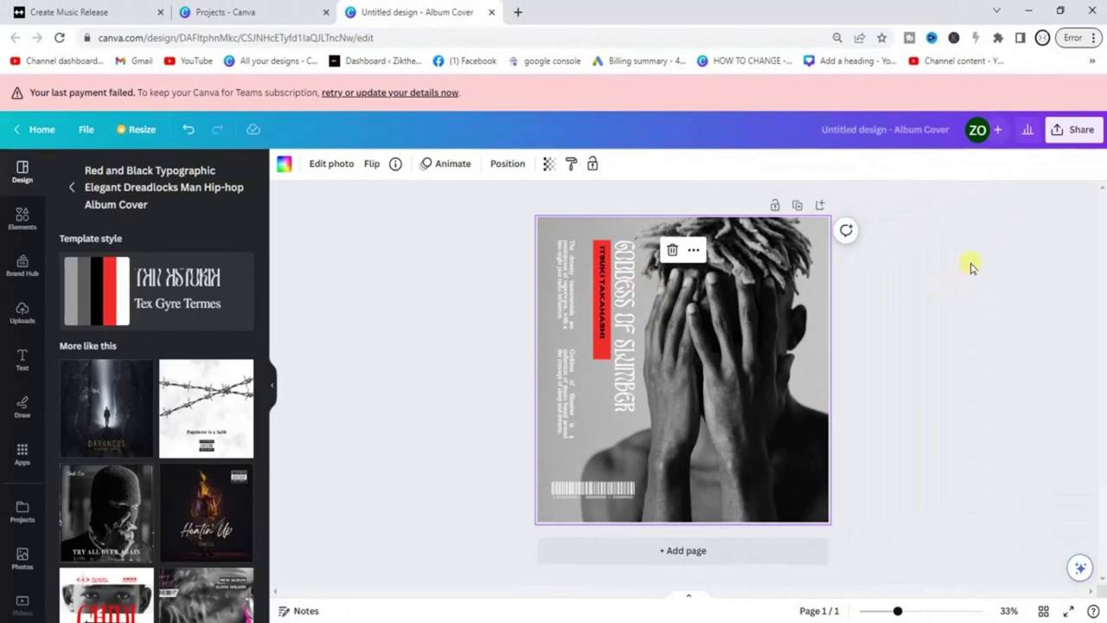
pyautogui.click(970, 268)
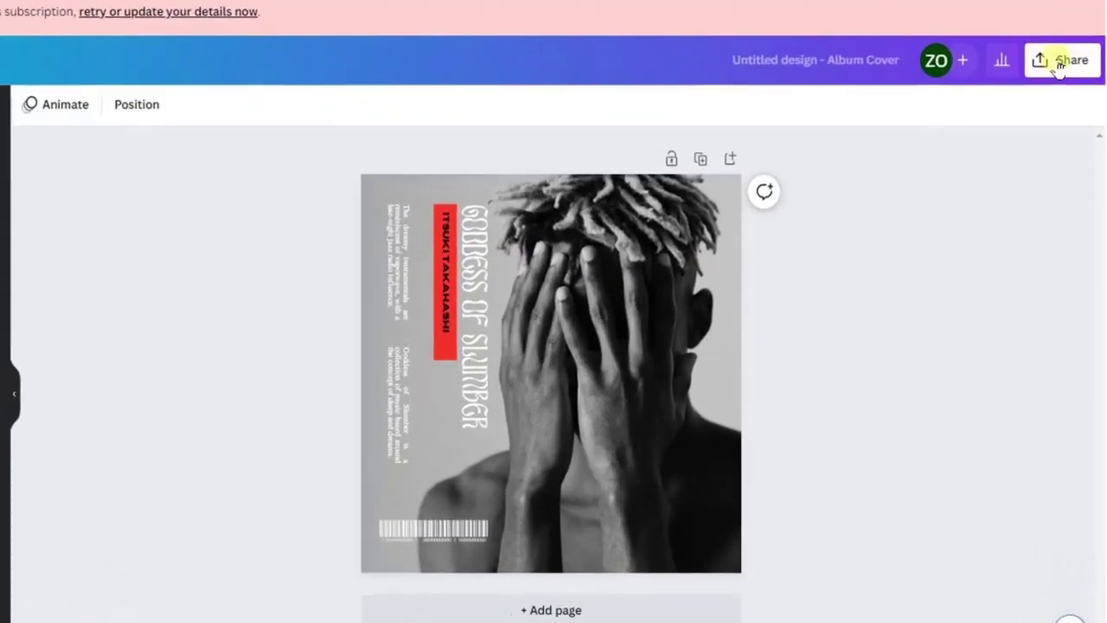
# Choose JPG as the file type in Canva's download options.
pyautogui.click(1060, 62)
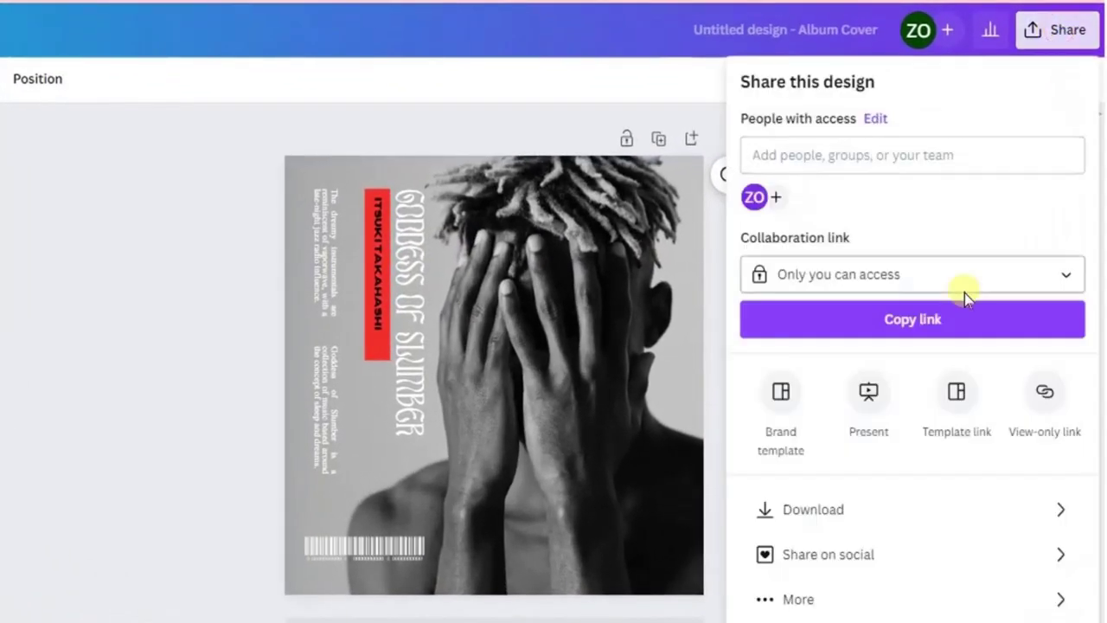
pyautogui.click(814, 511)
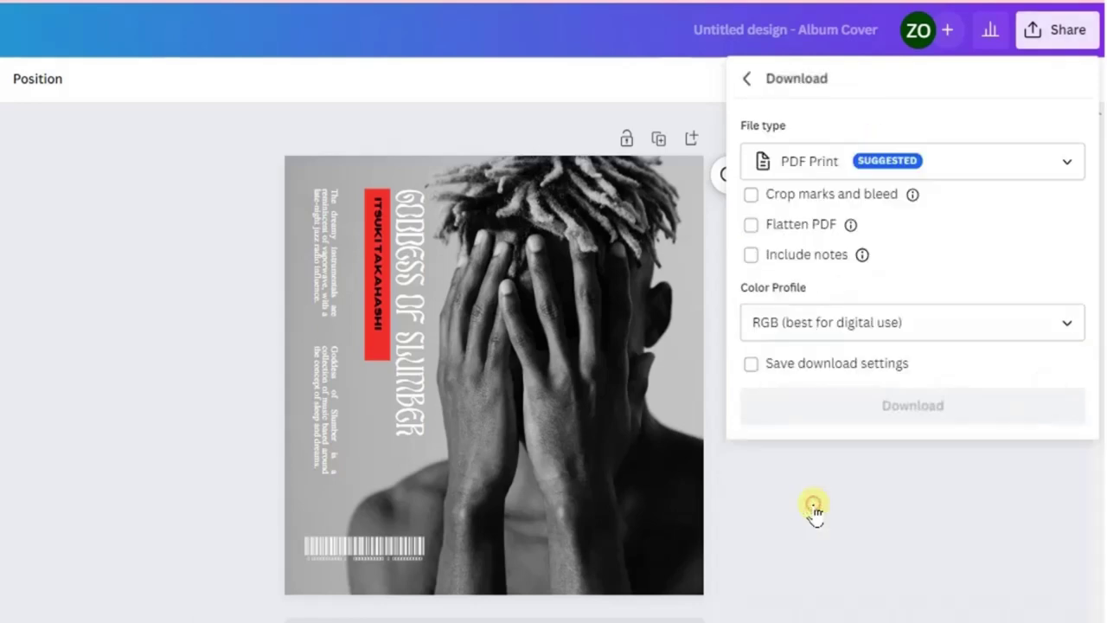
pyautogui.click(1069, 165)
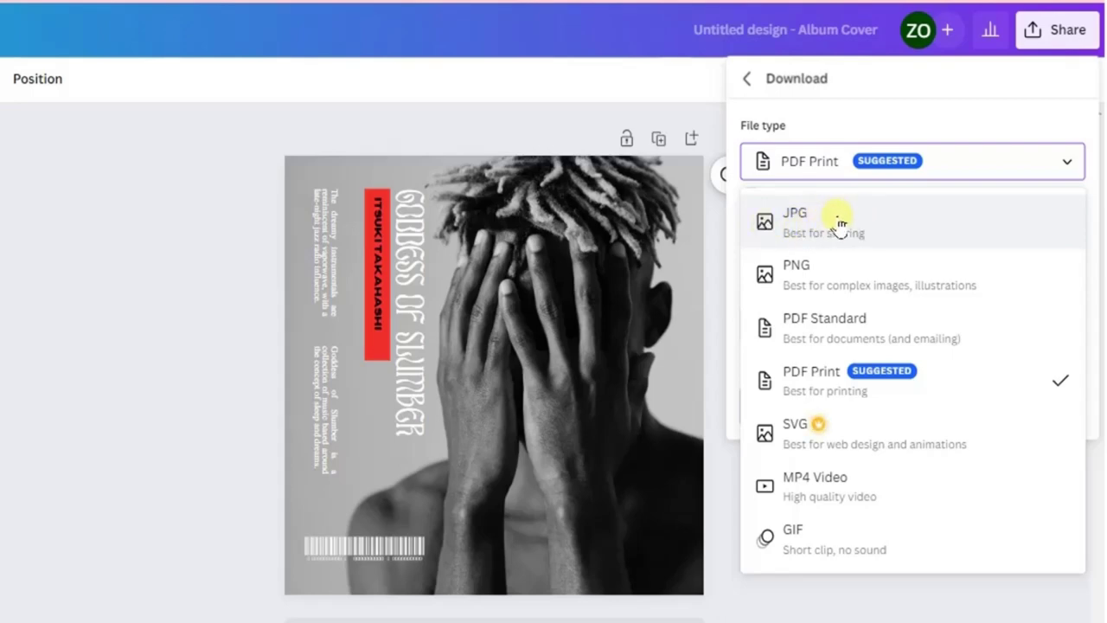
pyautogui.click(841, 224)
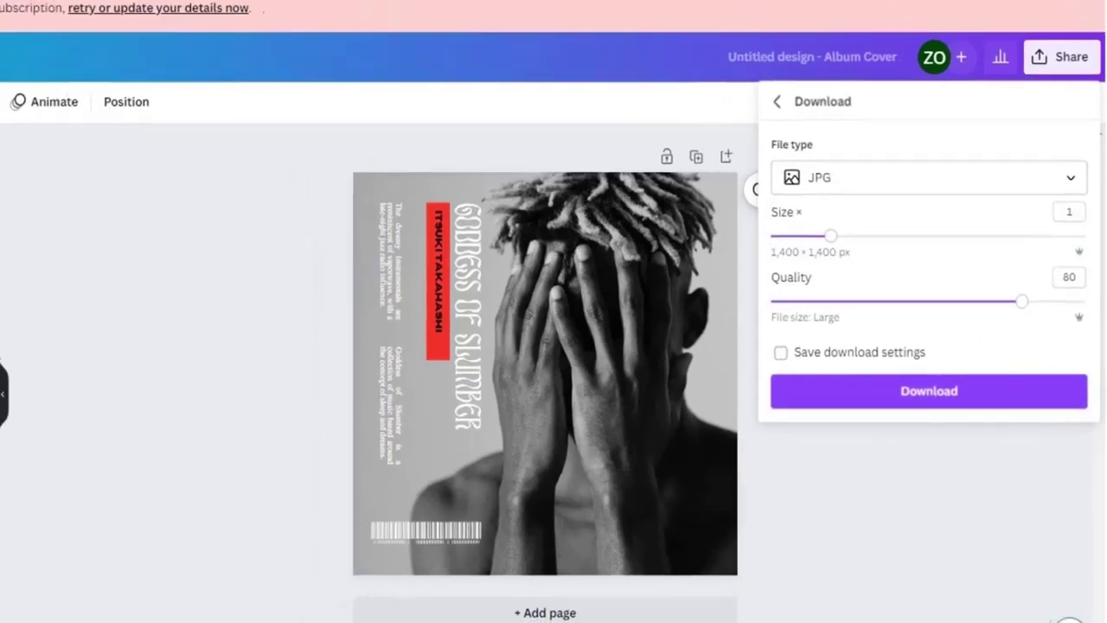
# Set the export size to 2.25 (3,150 × 3,150 px) and download the cover JPG.
pyautogui.click(34, 11)
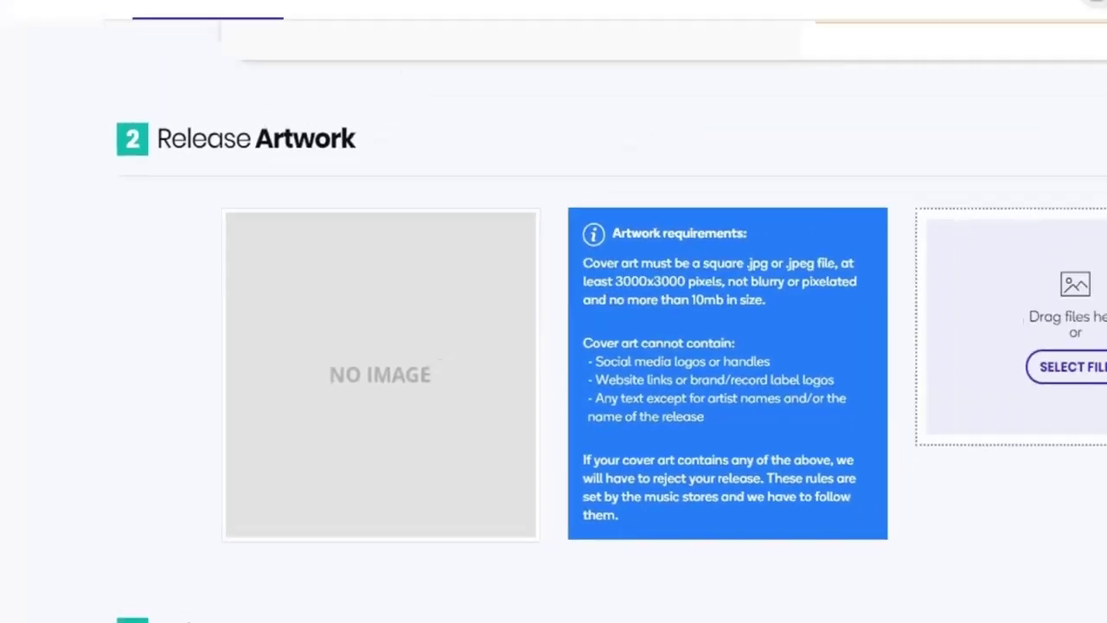
pyautogui.click(416, 11)
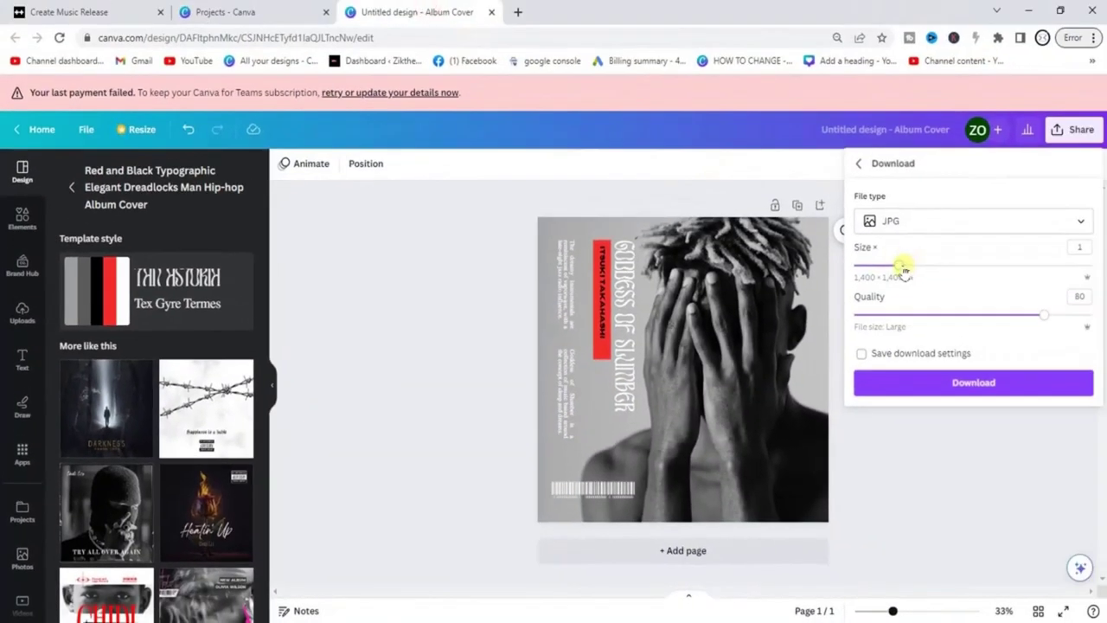
pyautogui.moveTo(904, 270); pyautogui.dragTo(948, 269)
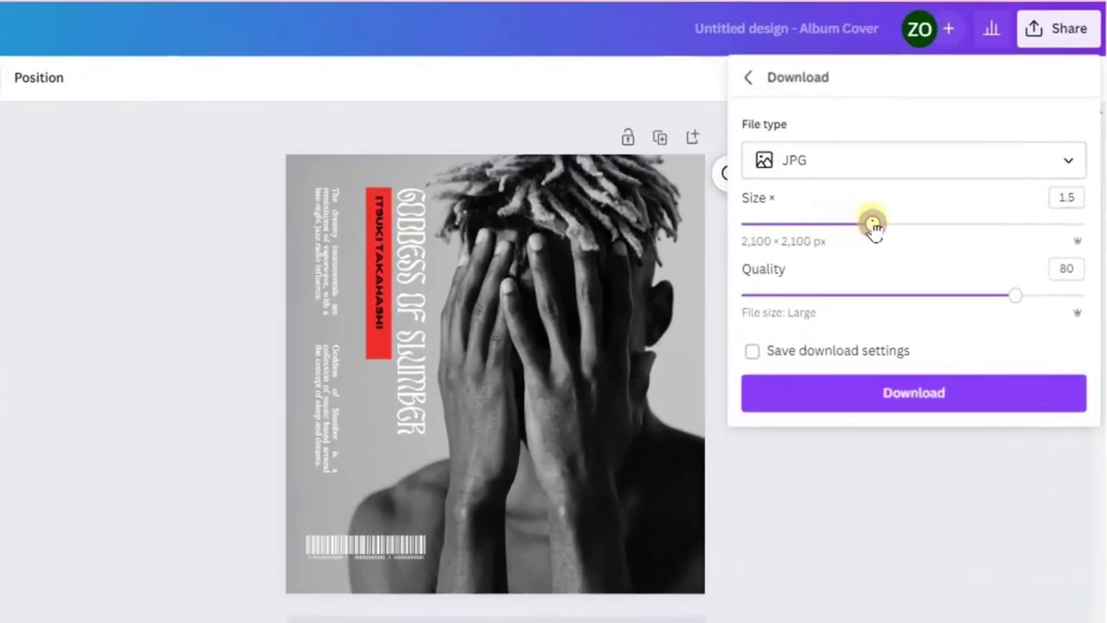
pyautogui.moveTo(874, 224); pyautogui.dragTo(974, 224)
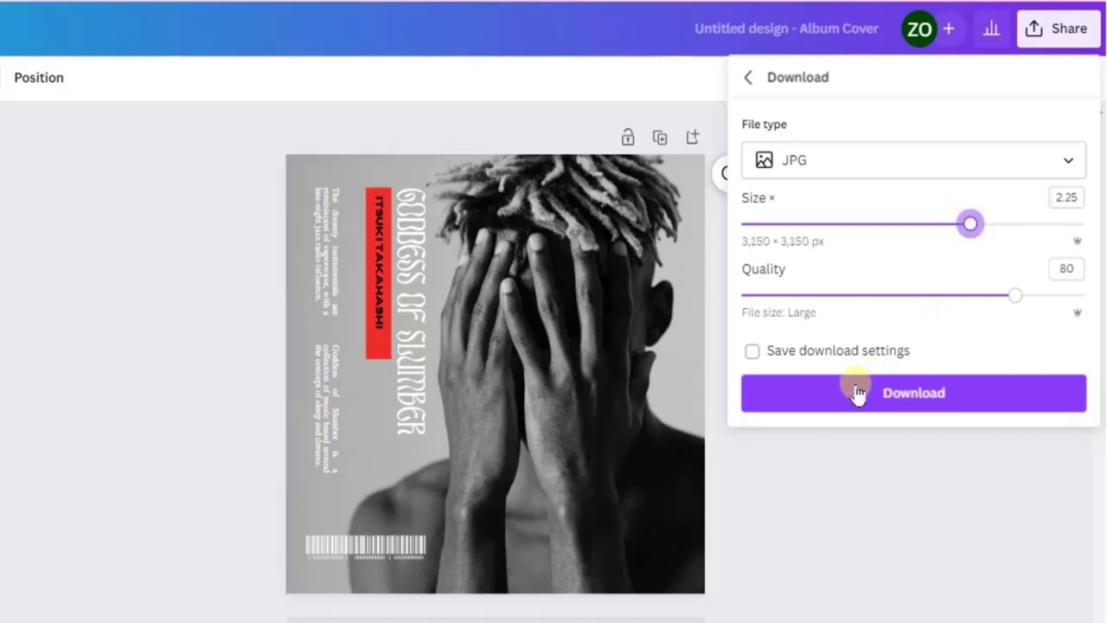
pyautogui.click(901, 396)
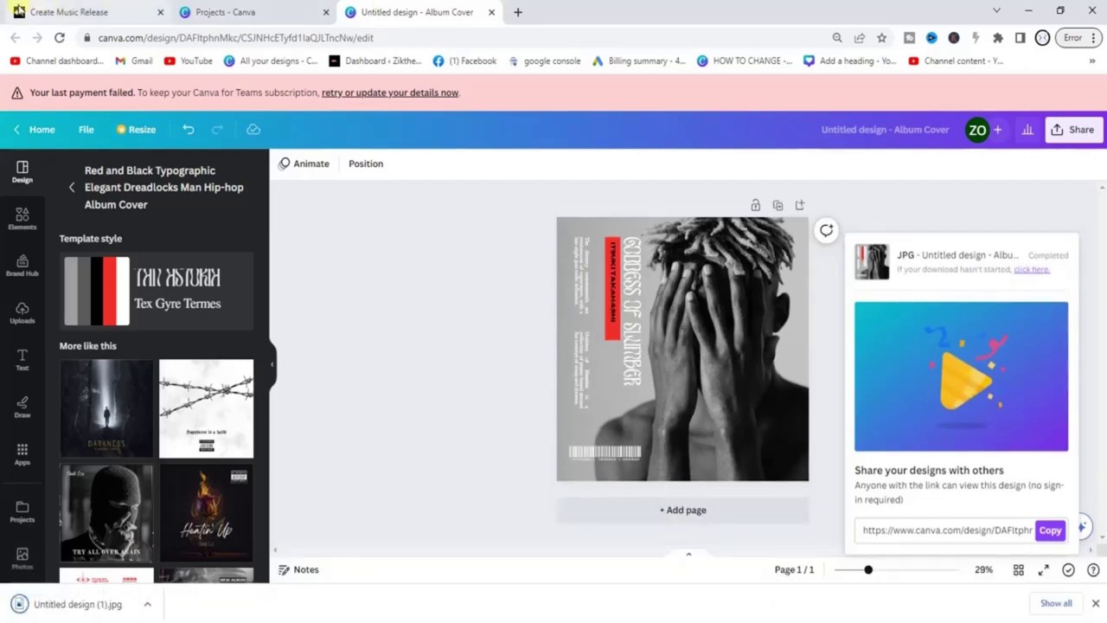
# Upload 'Untitled design (1)' from the Downloads folder as the Ditto release artwork.
pyautogui.click(72, 11)
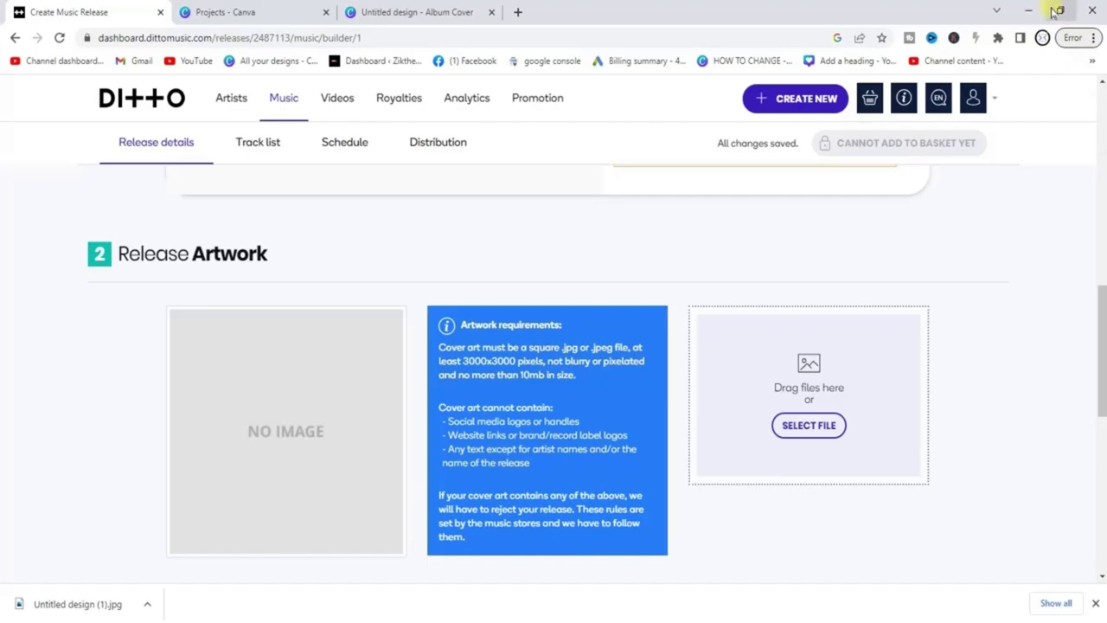
pyautogui.click(1058, 11)
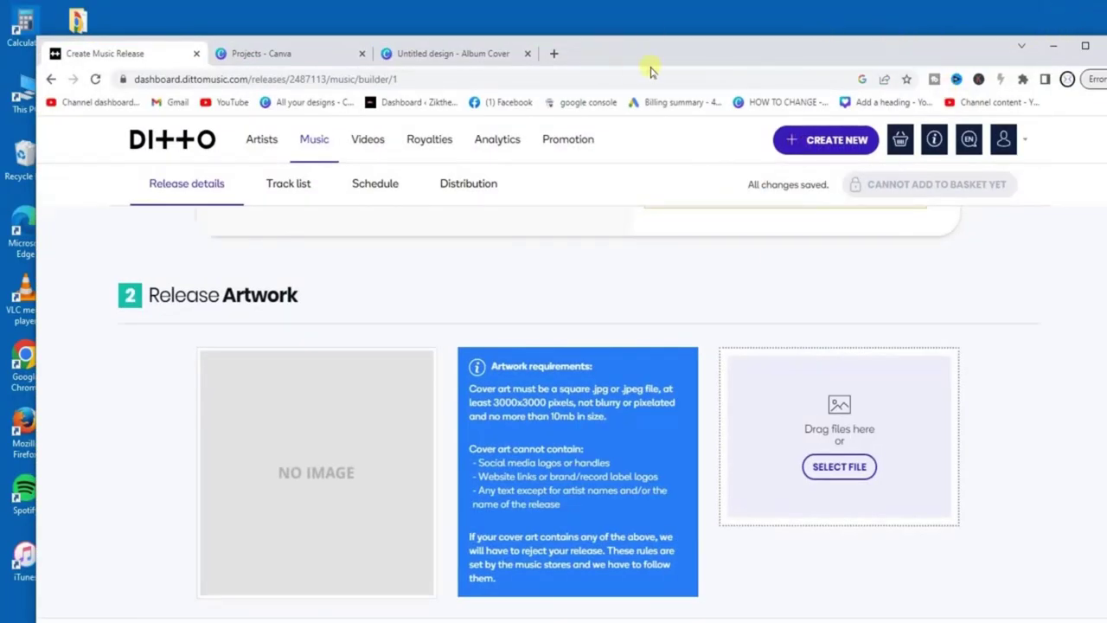
pyautogui.click(1085, 45)
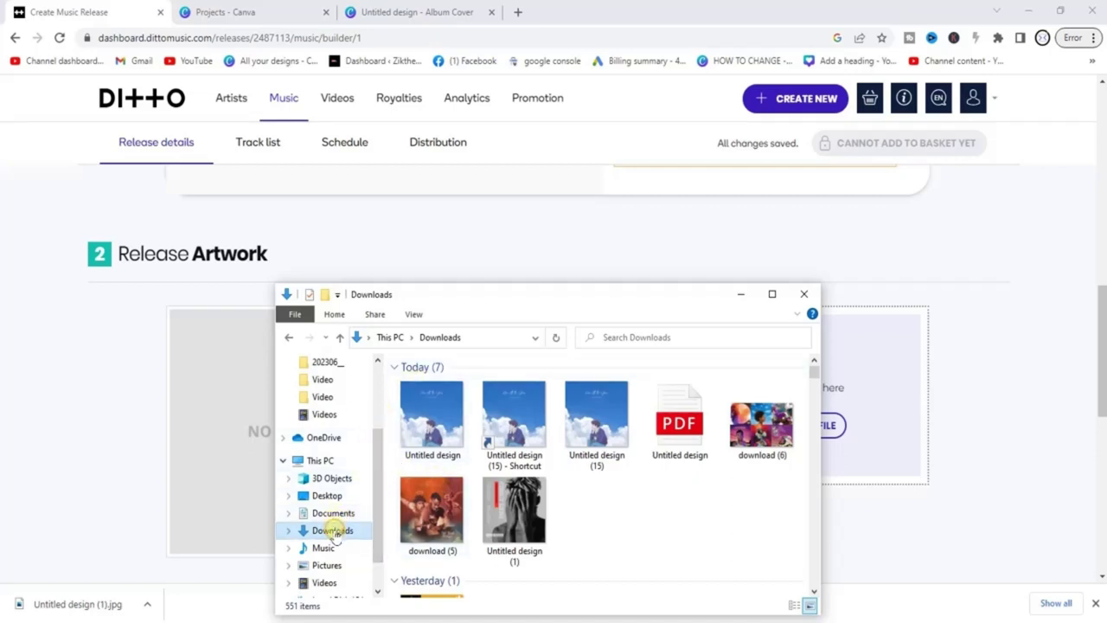
pyautogui.click(334, 532)
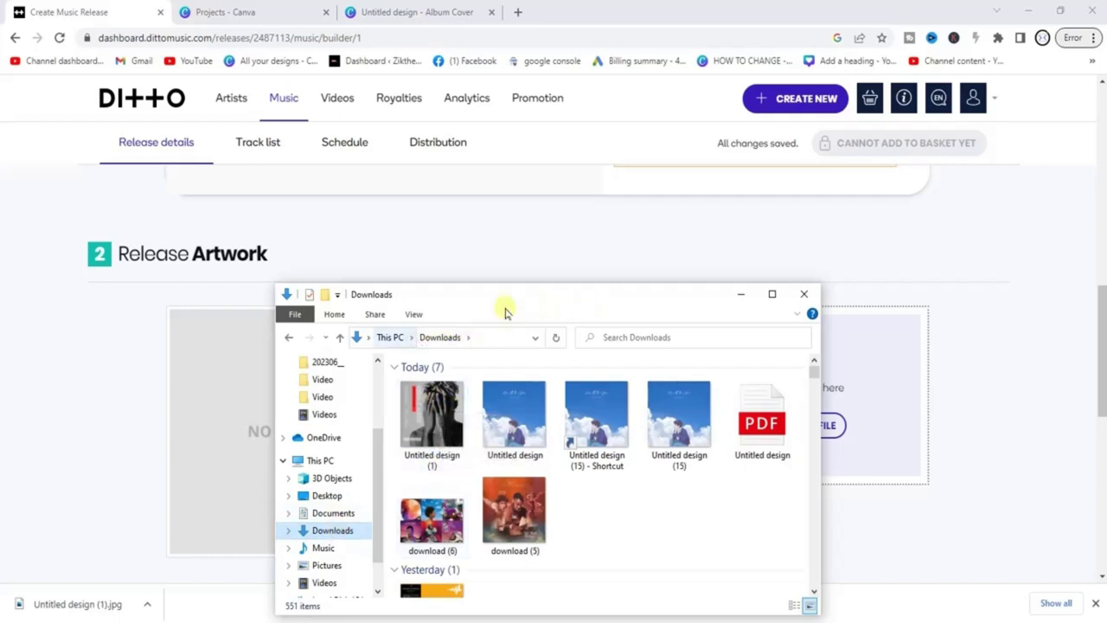
pyautogui.moveTo(581, 303); pyautogui.dragTo(312, 303)
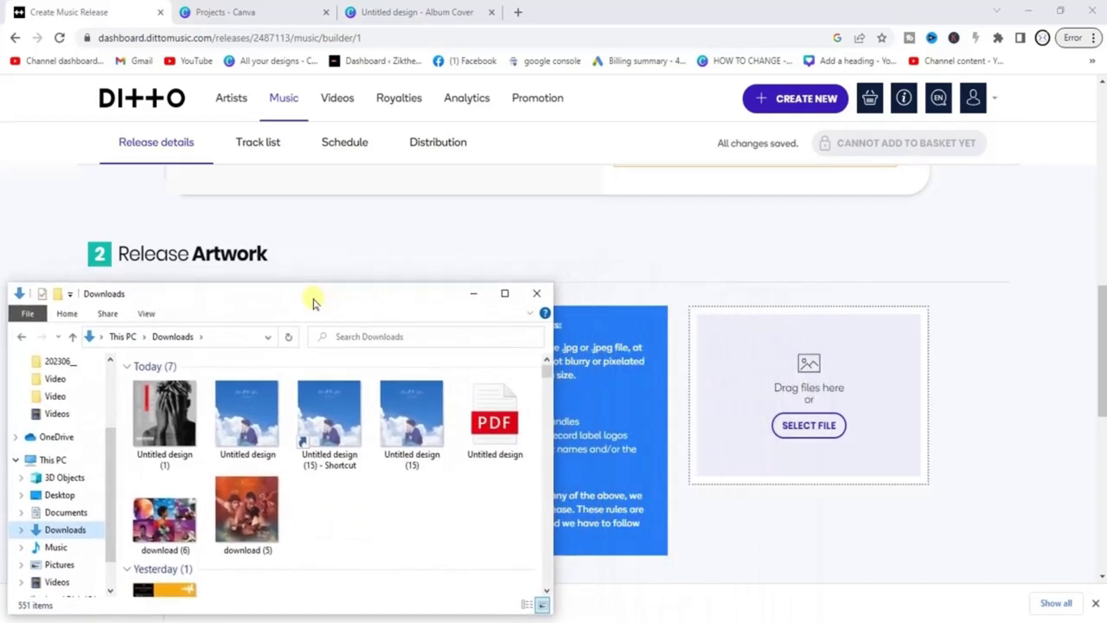
pyautogui.moveTo(171, 424); pyautogui.dragTo(808, 424)
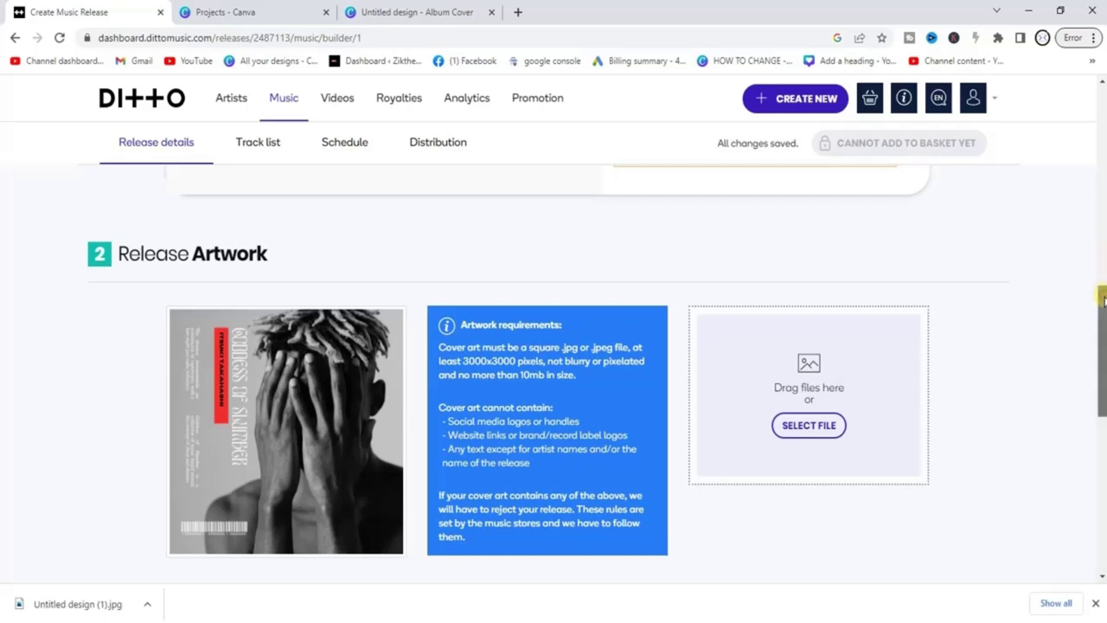
# Pick Afrobeats in Primary genre and Afro-Beat in Secondary genre under Release Genres.
pyautogui.moveTo(1103, 298); pyautogui.dragTo(1103, 395)
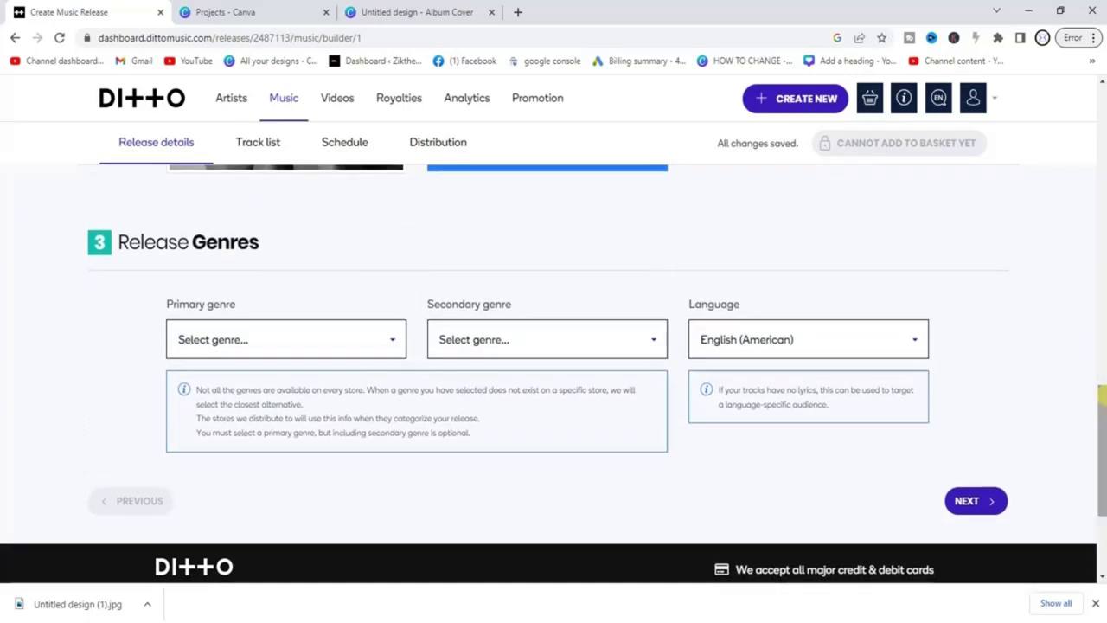
pyautogui.click(390, 341)
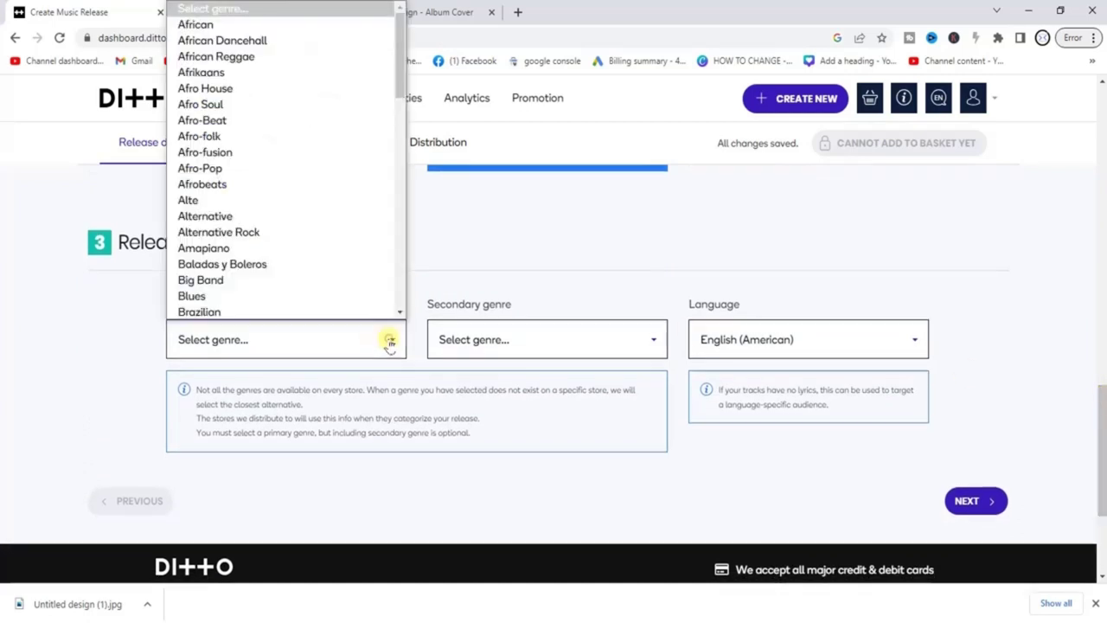
pyautogui.click(236, 182)
pyautogui.click(631, 338)
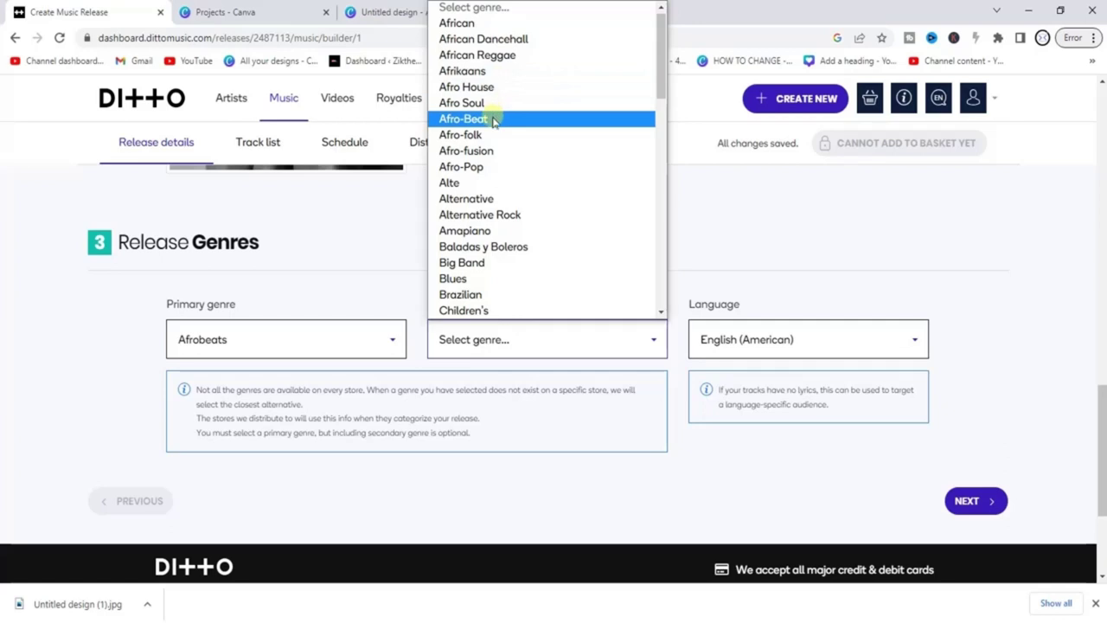
pyautogui.click(494, 121)
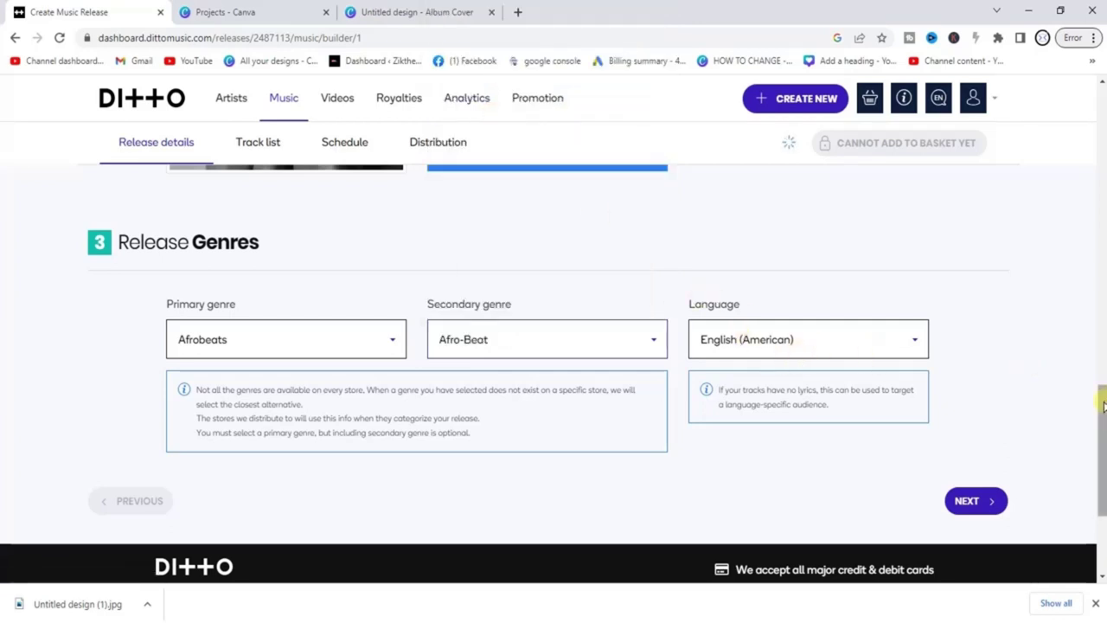
pyautogui.moveTo(1103, 407); pyautogui.dragTo(1103, 394)
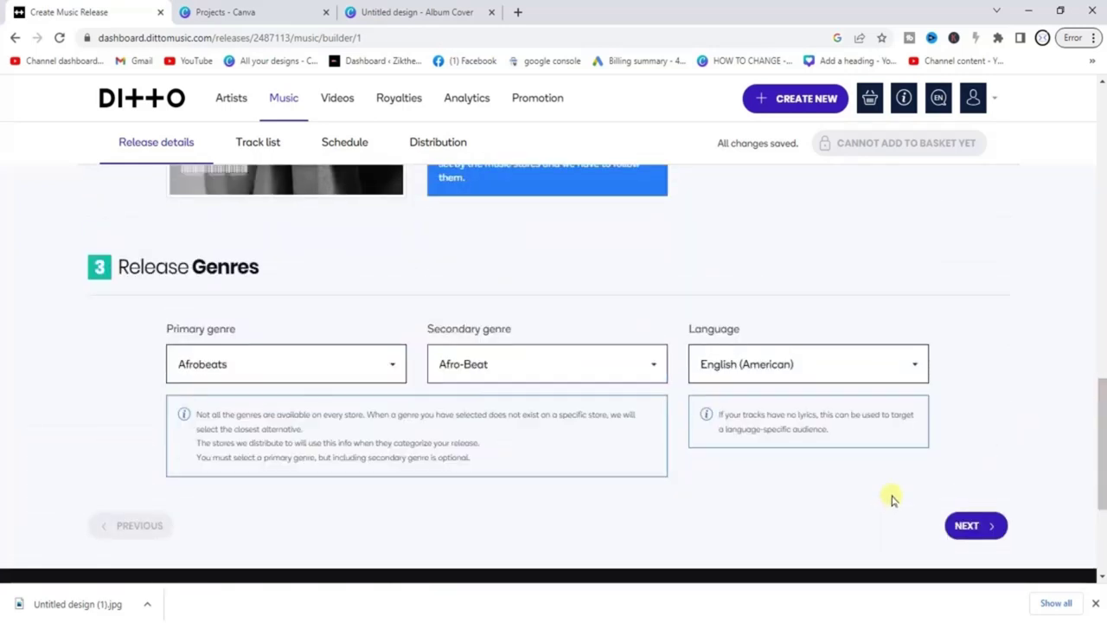
# Upload the Kumama Papa MP3 and accept auto-filled metadata, adding track 'leave me' (04:20).
pyautogui.click(975, 526)
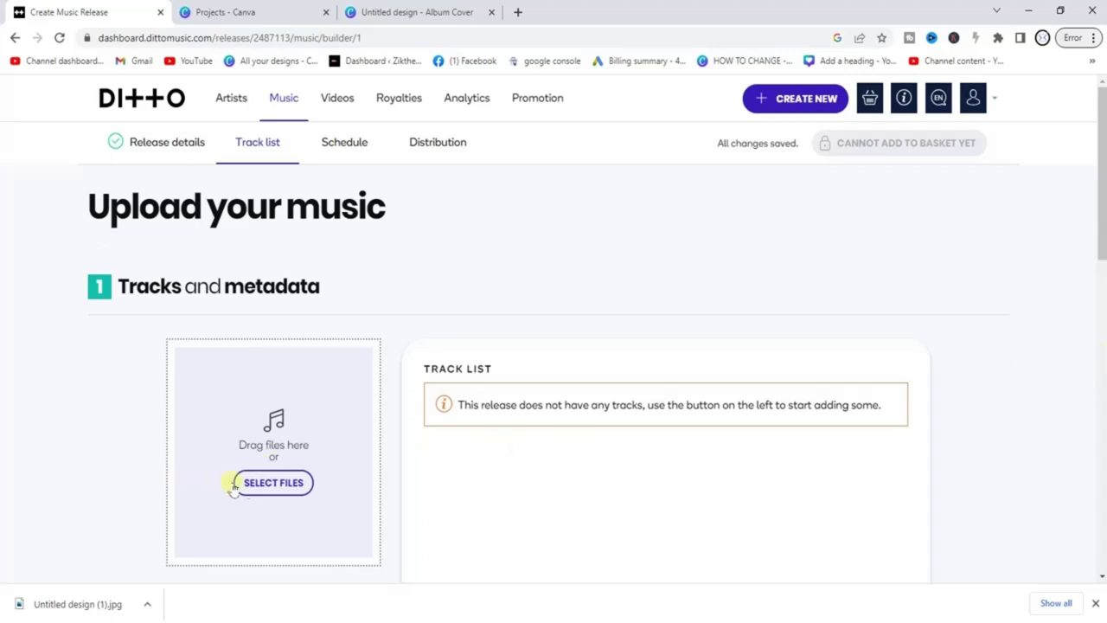
pyautogui.click(287, 486)
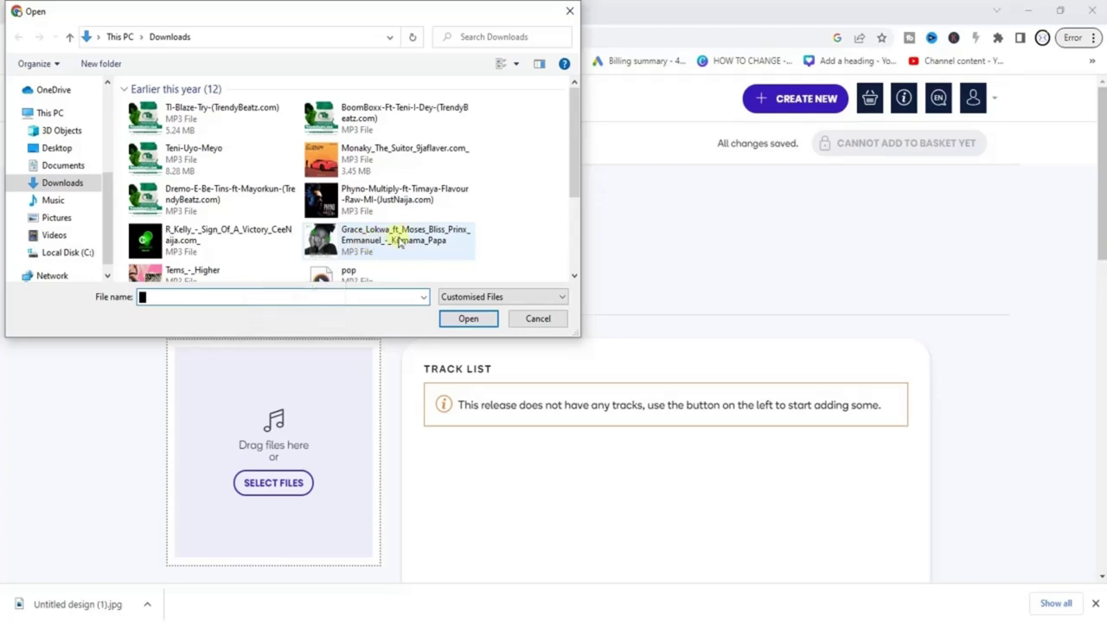
pyautogui.click(397, 241)
pyautogui.click(468, 318)
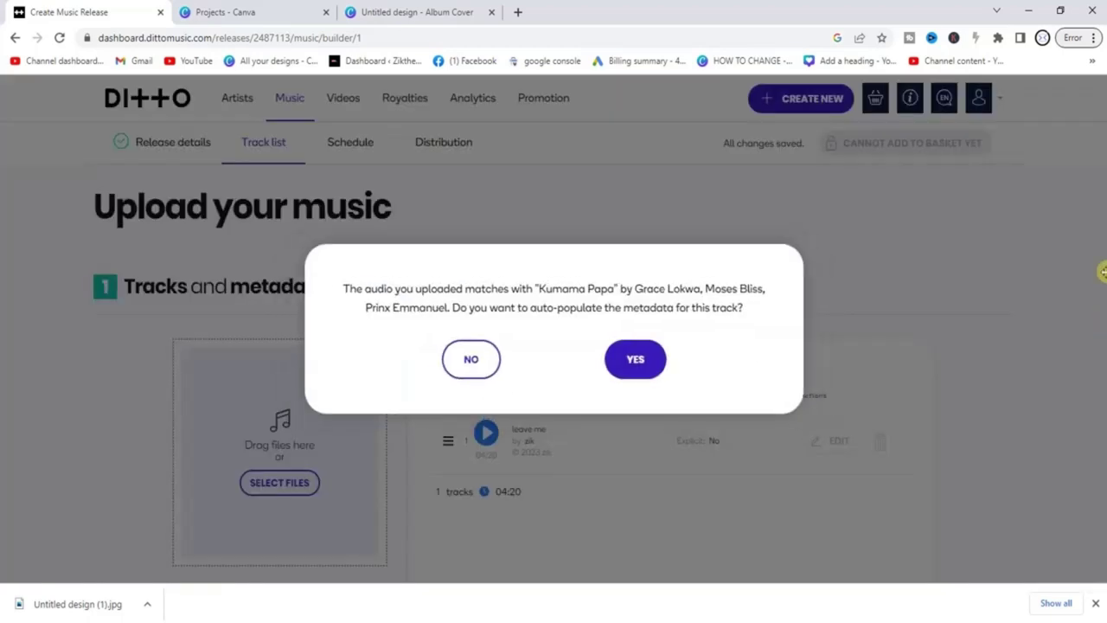
pyautogui.click(641, 363)
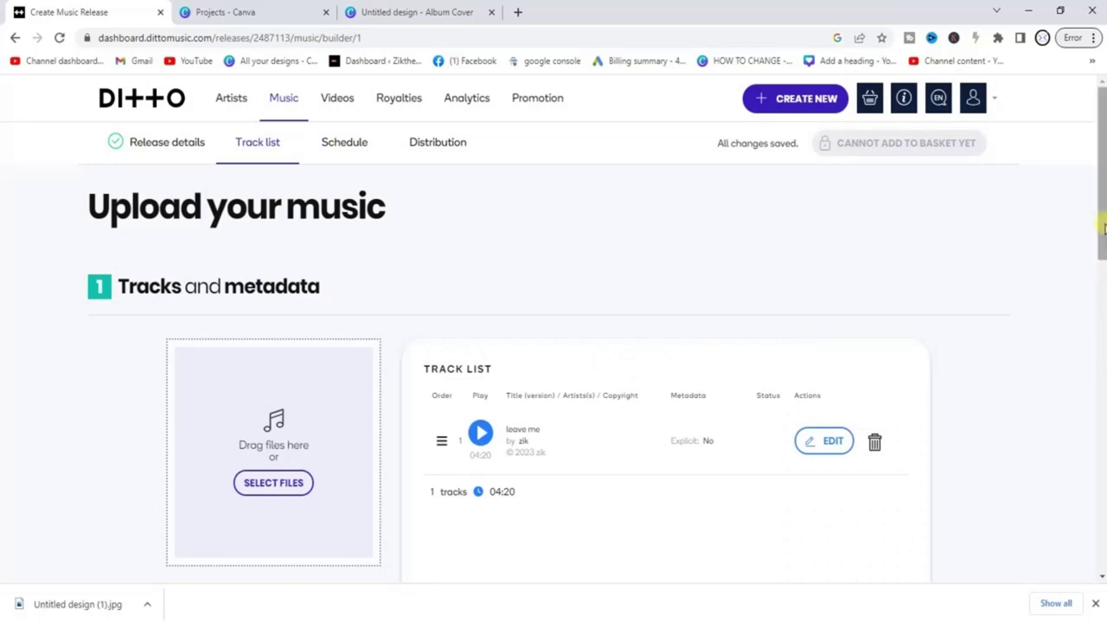
# Confirm authorisation to distribute, continue without copyright documentation, and proceed to scheduling.
pyautogui.moveTo(1103, 227); pyautogui.dragTo(1100, 322)
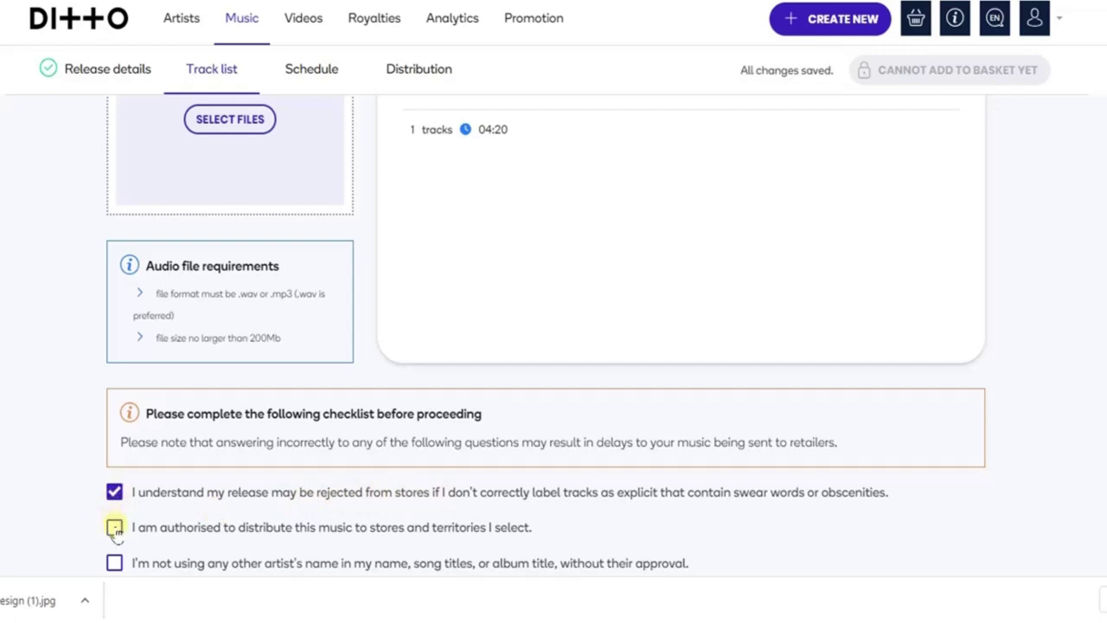
pyautogui.click(115, 528)
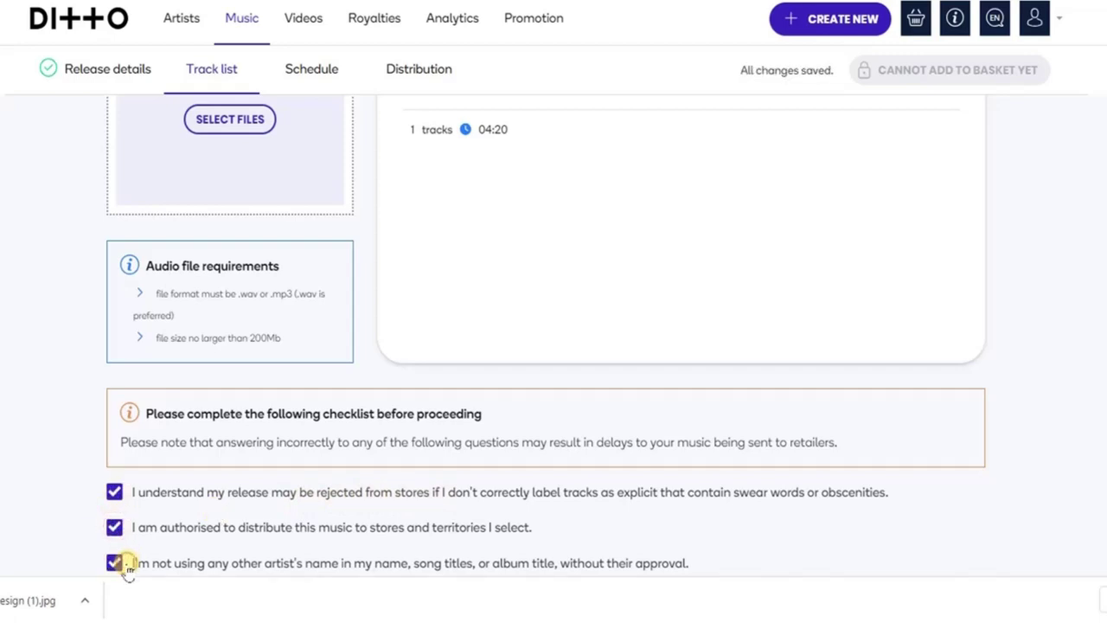
pyautogui.scroll(-1, 1077, 389)
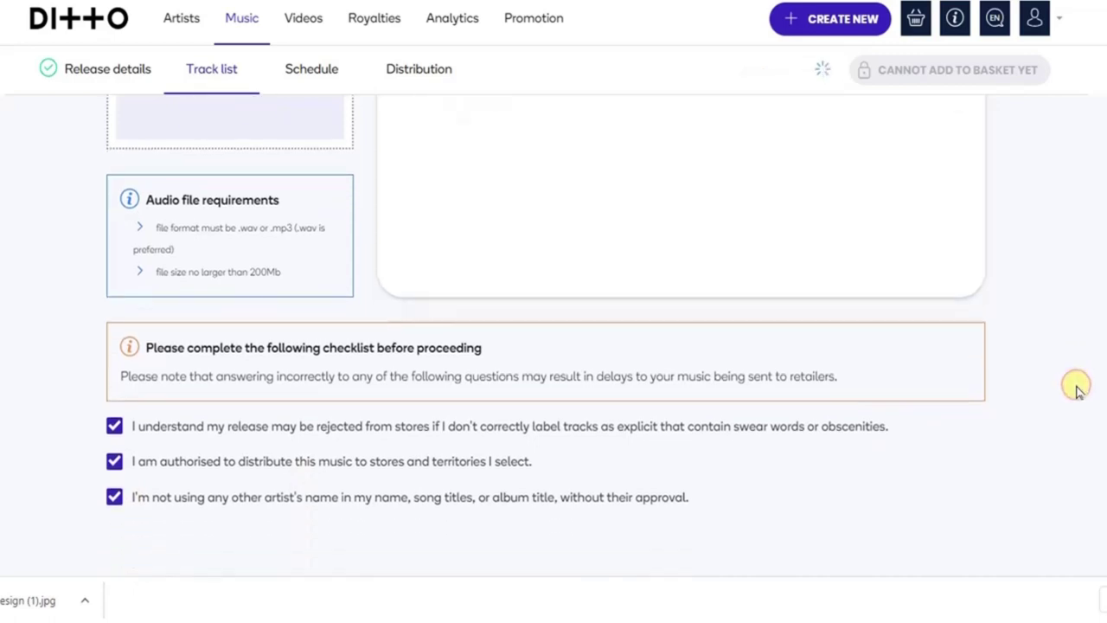
pyautogui.scroll(-1, 1077, 390)
pyautogui.scroll(-4, 1077, 389)
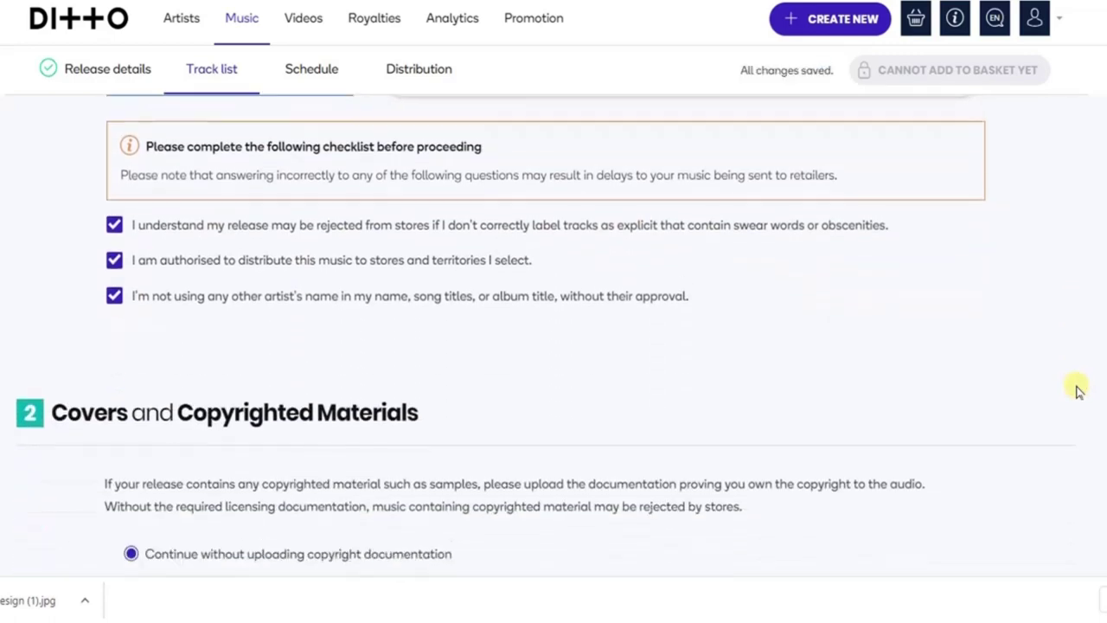
pyautogui.scroll(-1, 1077, 389)
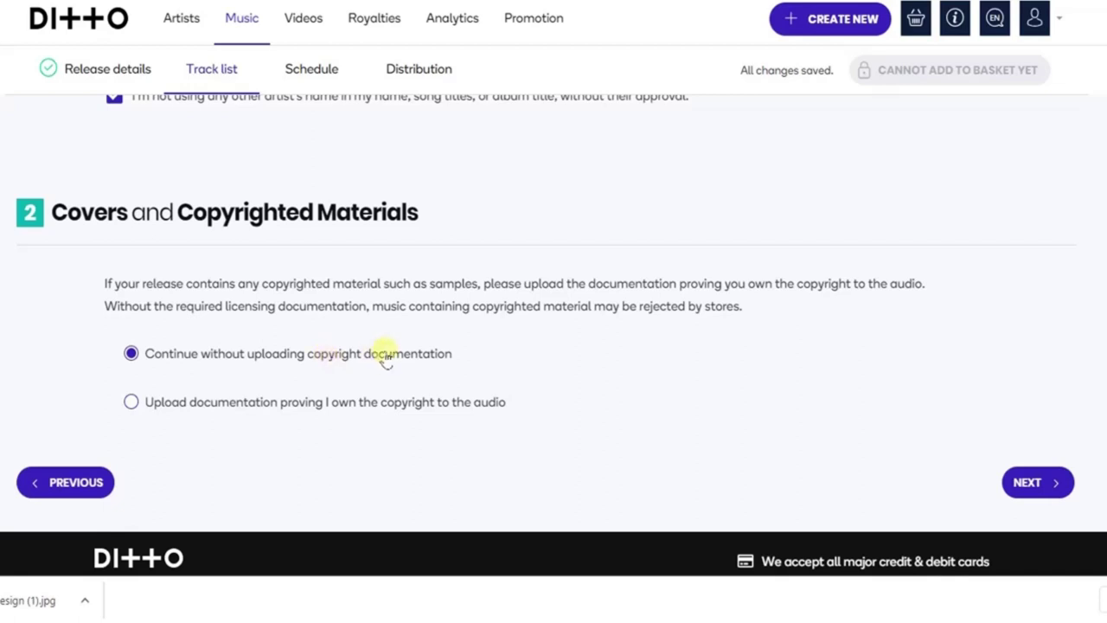
pyautogui.click(1049, 474)
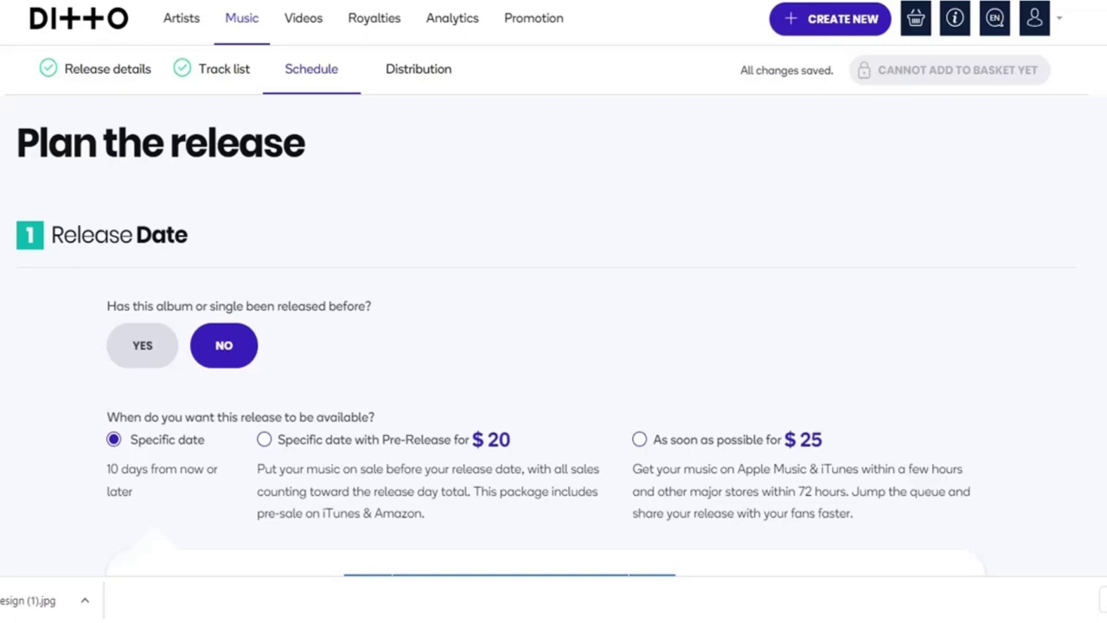
# Set the release date to Friday 30 June 2023 on all stores.
pyautogui.scroll(-3, 553, 346)
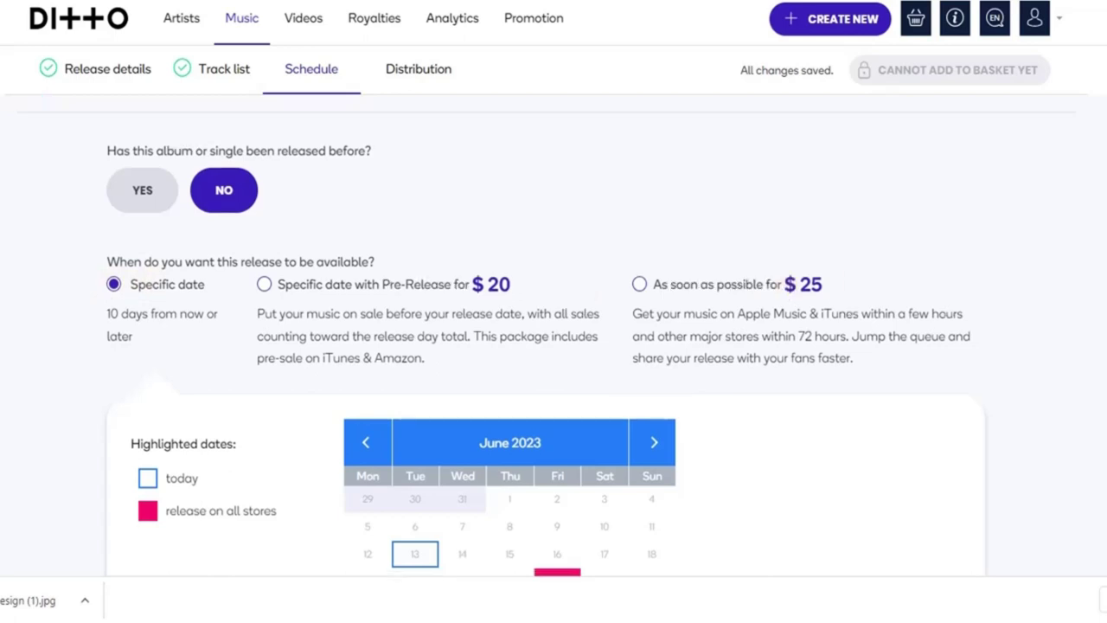
pyautogui.scroll(-3, 554, 346)
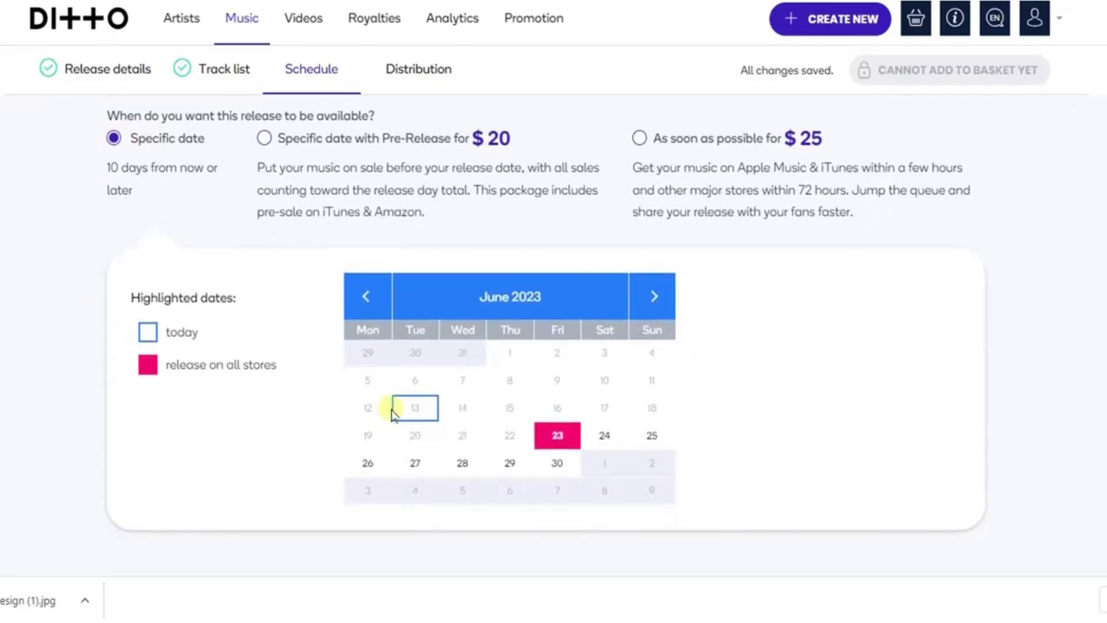
pyautogui.click(558, 464)
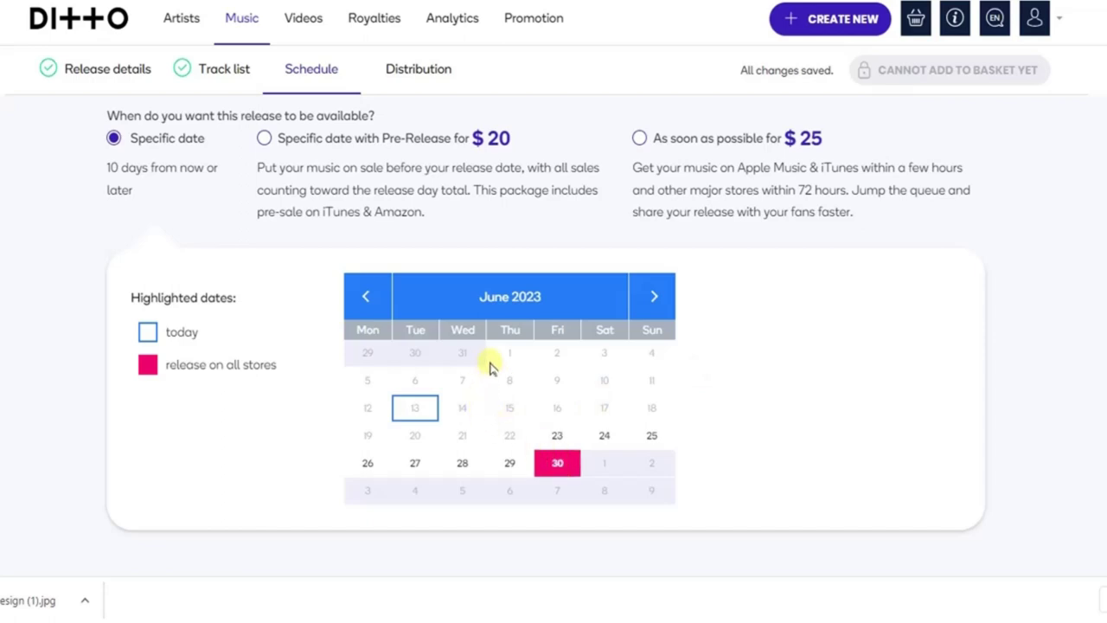
pyautogui.click(652, 299)
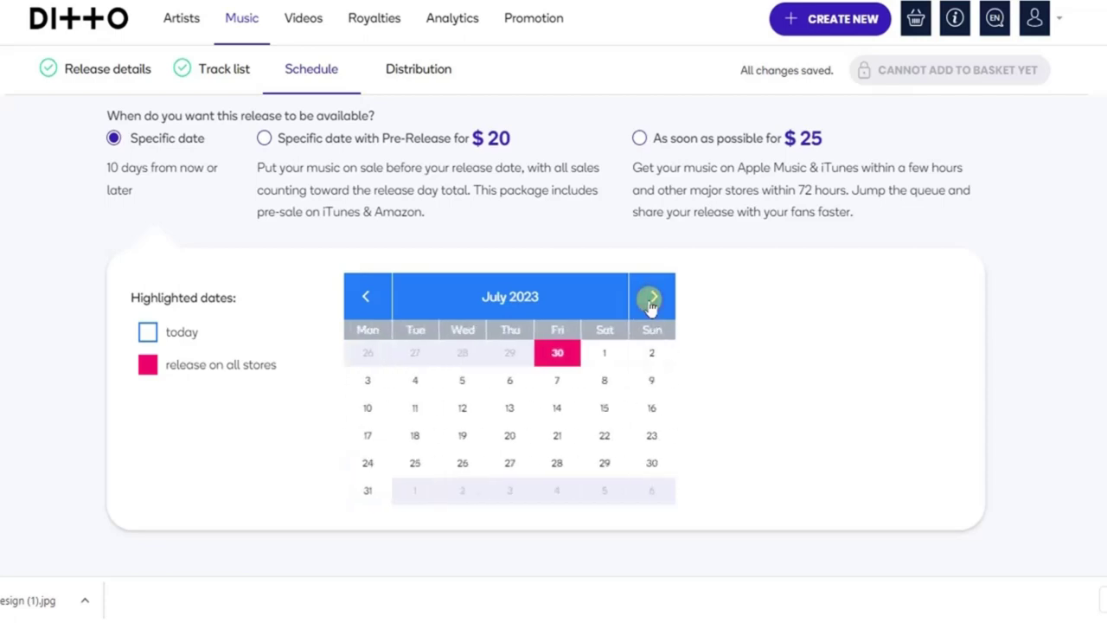
pyautogui.click(367, 297)
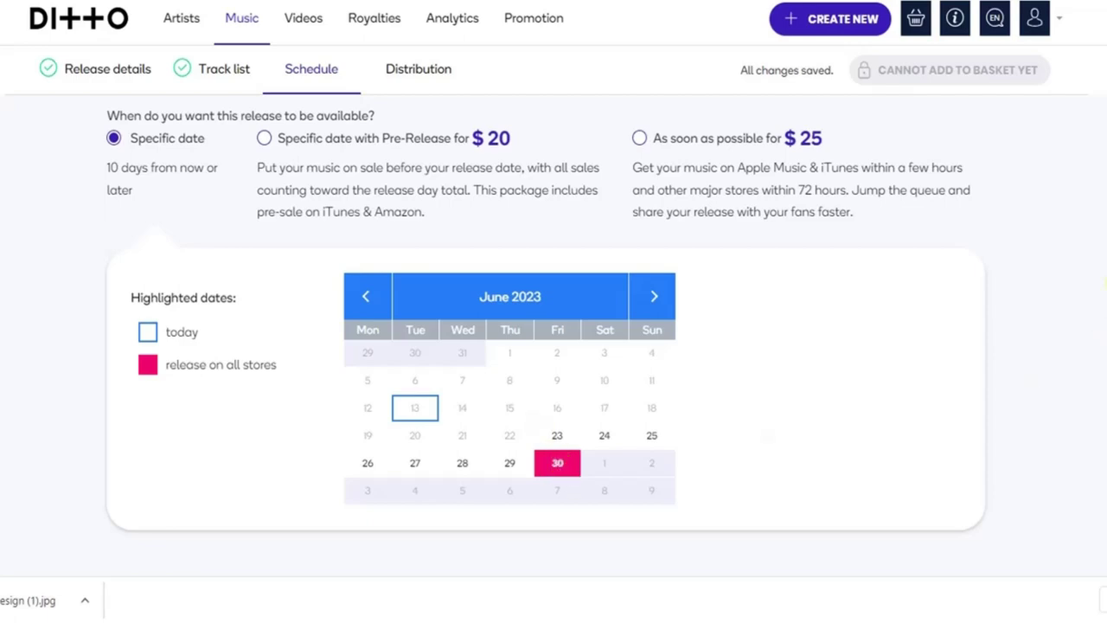
pyautogui.scroll(-2, 553, 337)
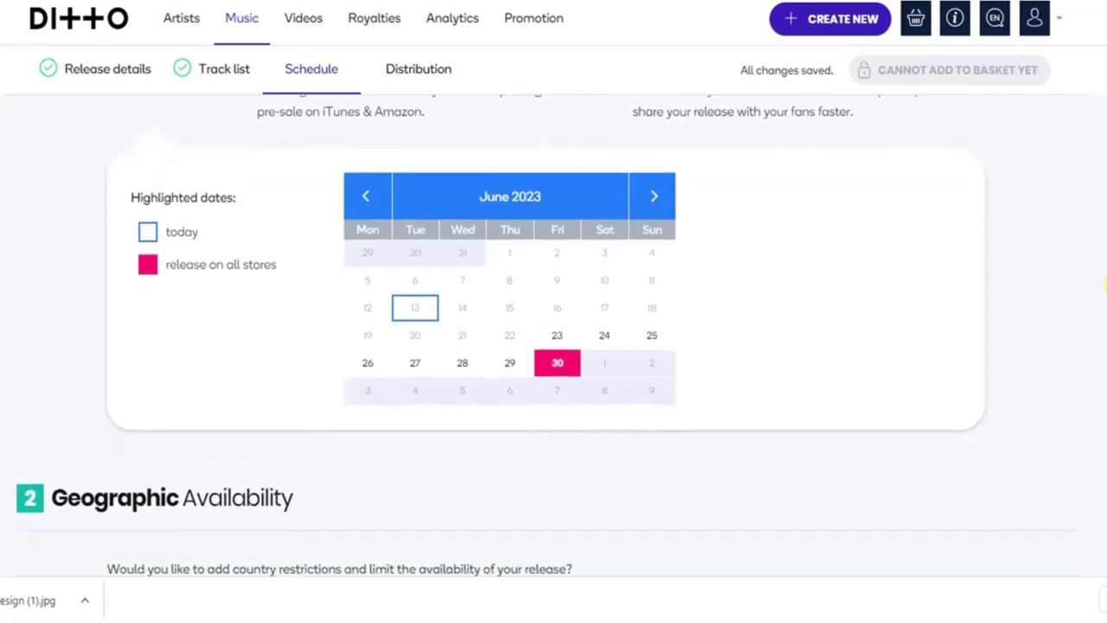
pyautogui.scroll(-3, 553, 338)
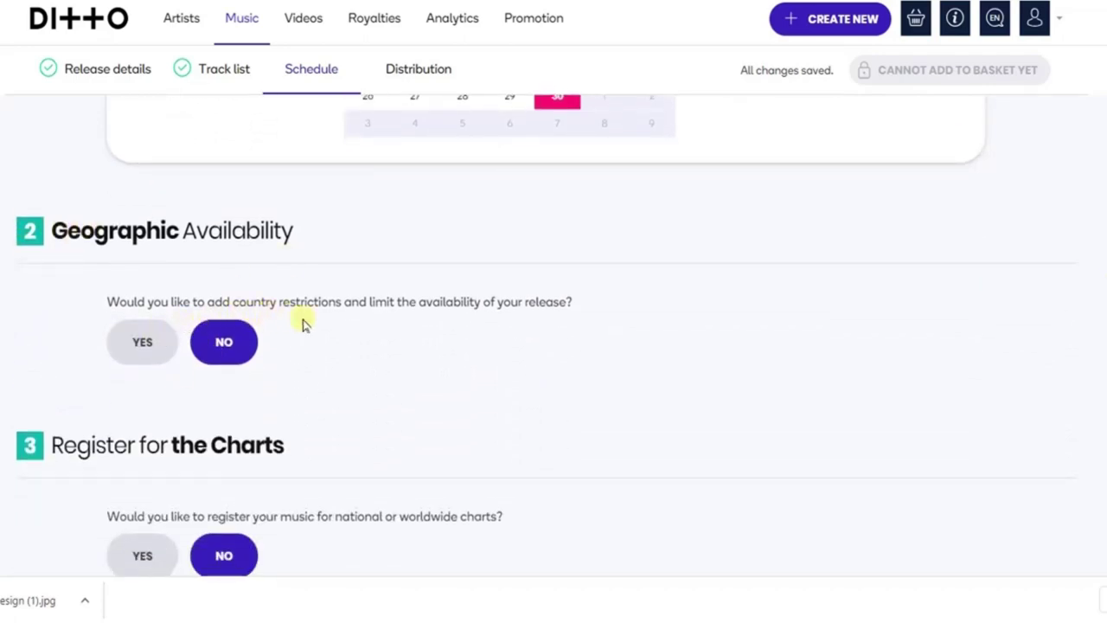
pyautogui.click(238, 362)
pyautogui.scroll(-2, 1102, 344)
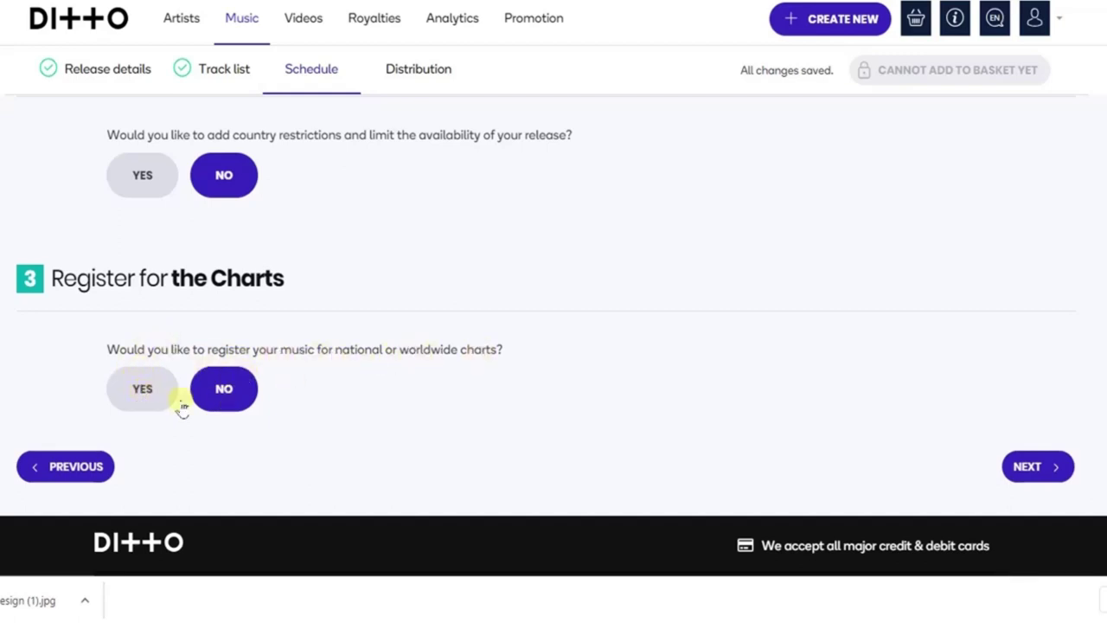
pyautogui.click(227, 389)
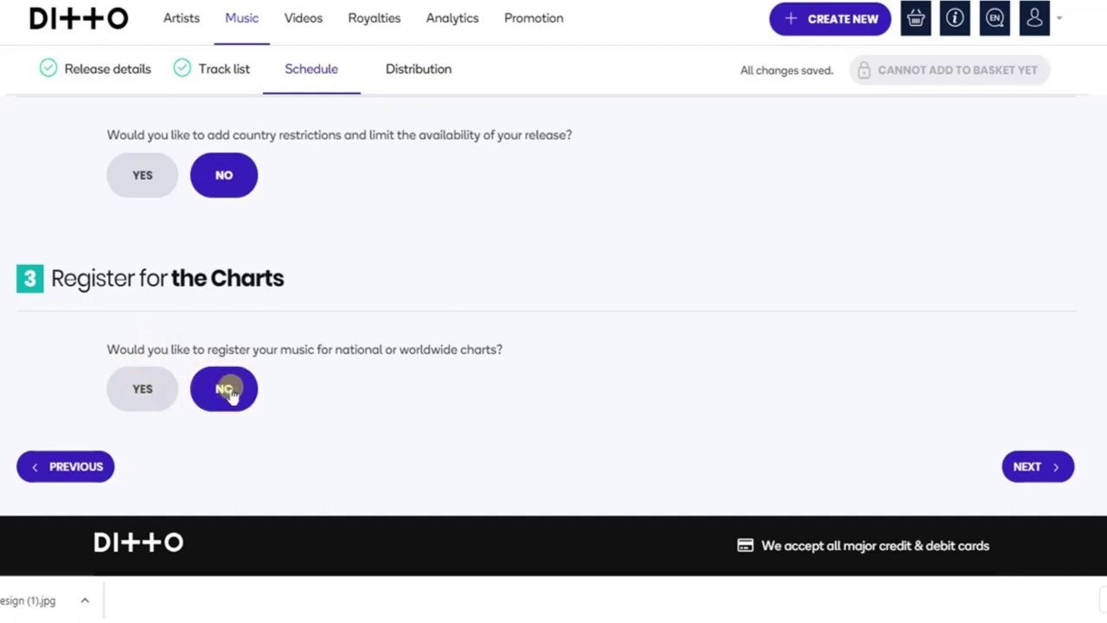
pyautogui.click(223, 390)
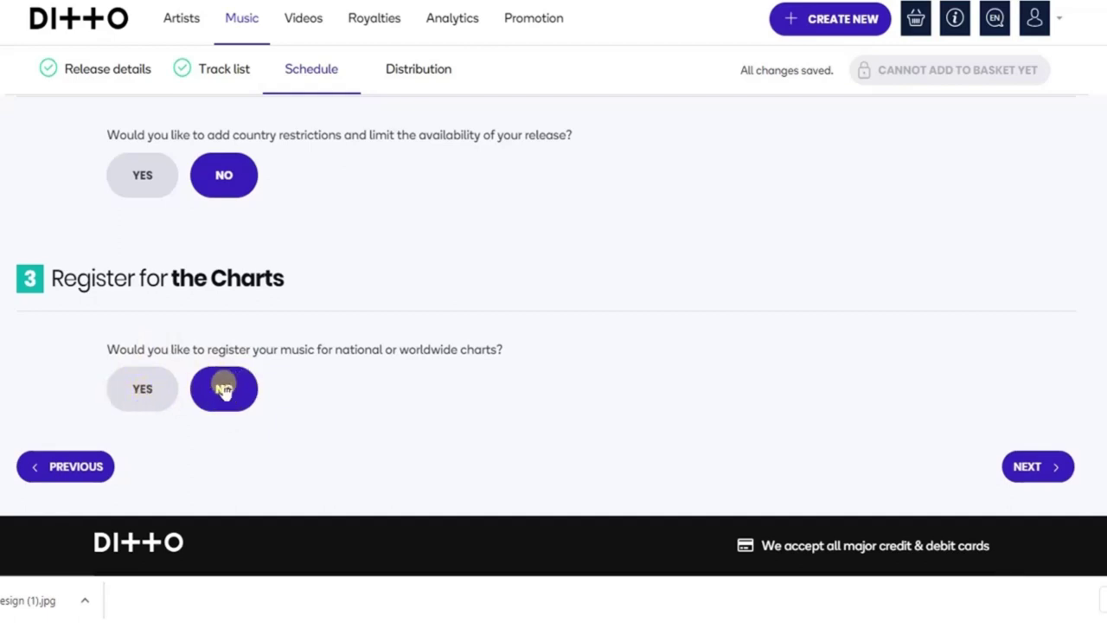
pyautogui.click(1053, 468)
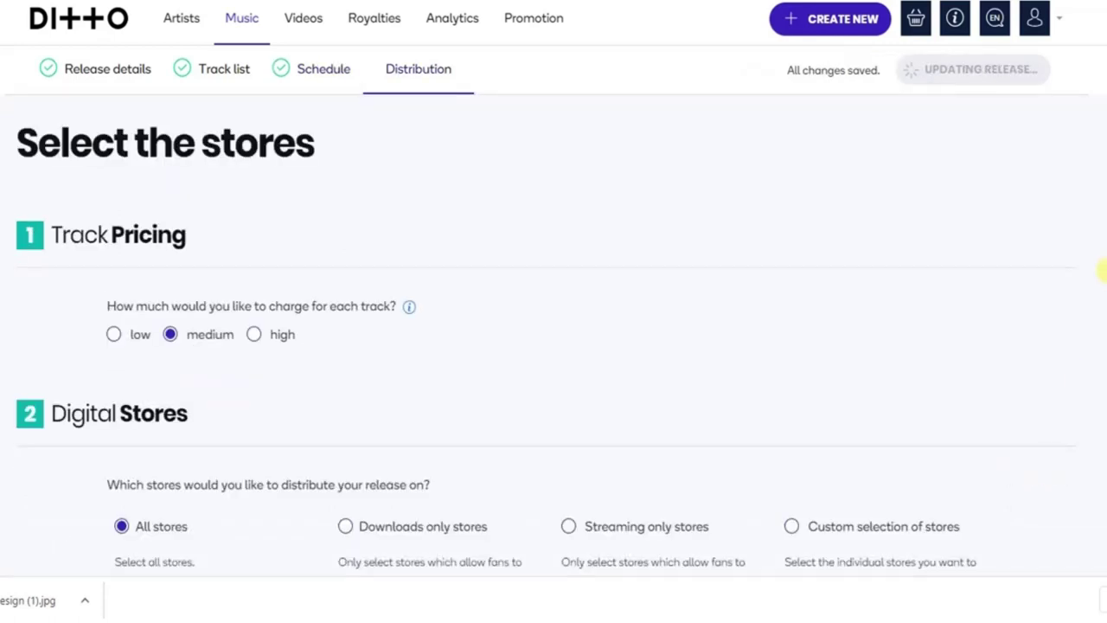
# Scroll through the full Distribution store grid to review every store.
pyautogui.scroll(-1, 1100, 270)
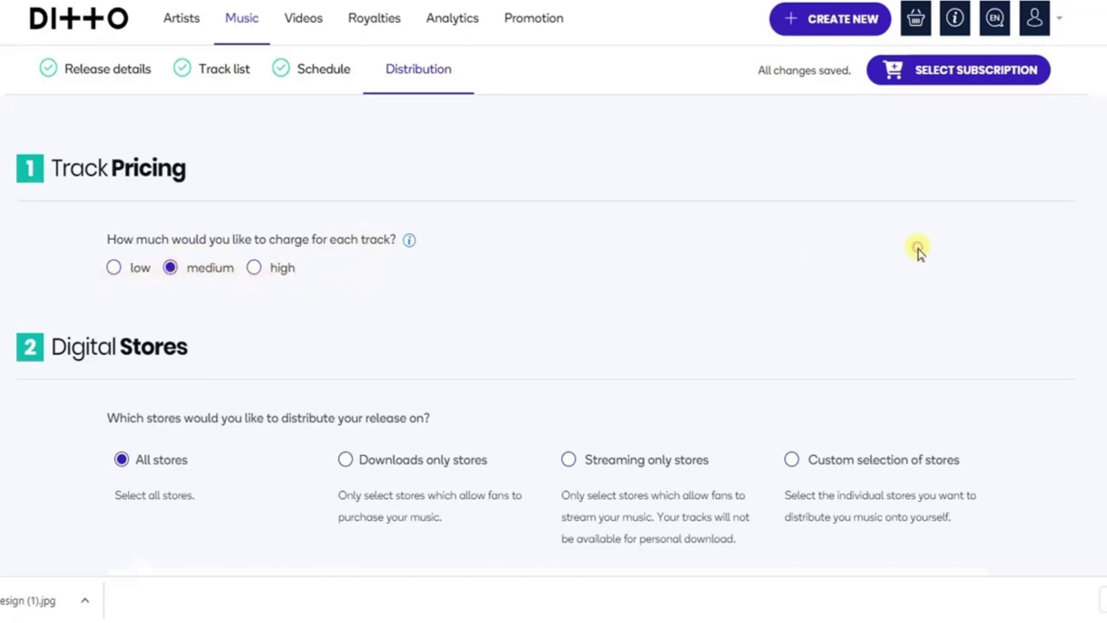
pyautogui.scroll(-3, 919, 251)
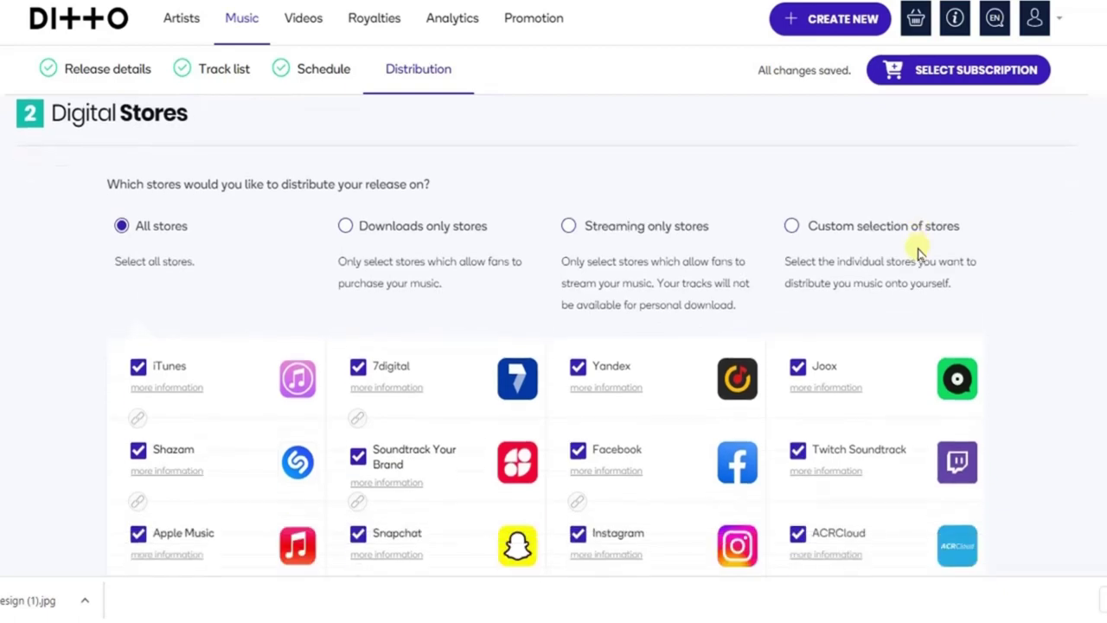
pyautogui.scroll(-2, 919, 251)
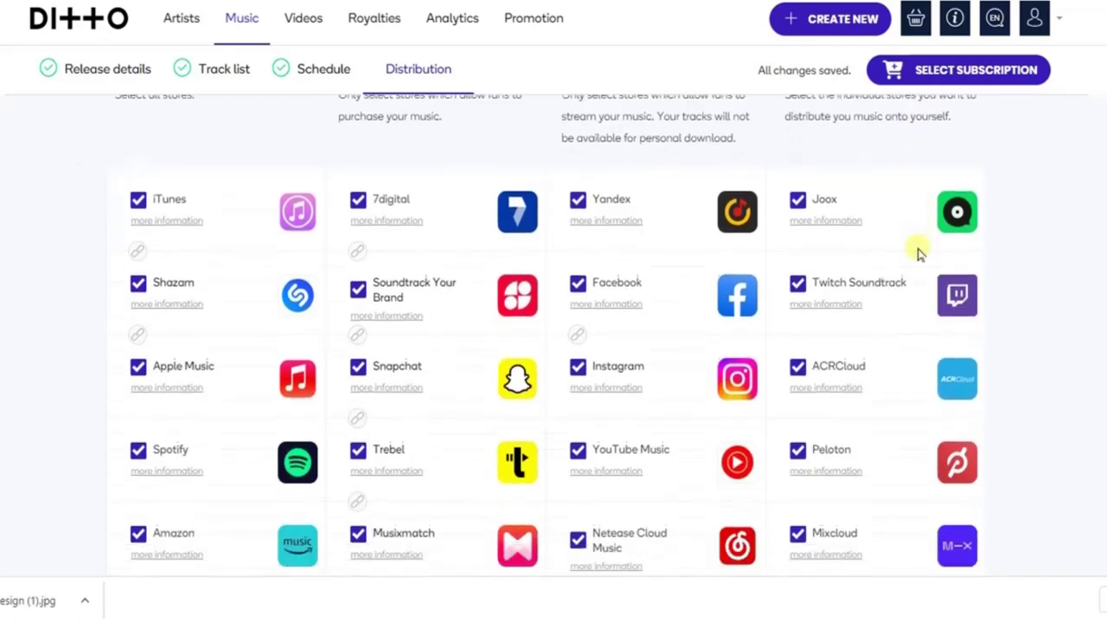
pyautogui.scroll(-3, 918, 251)
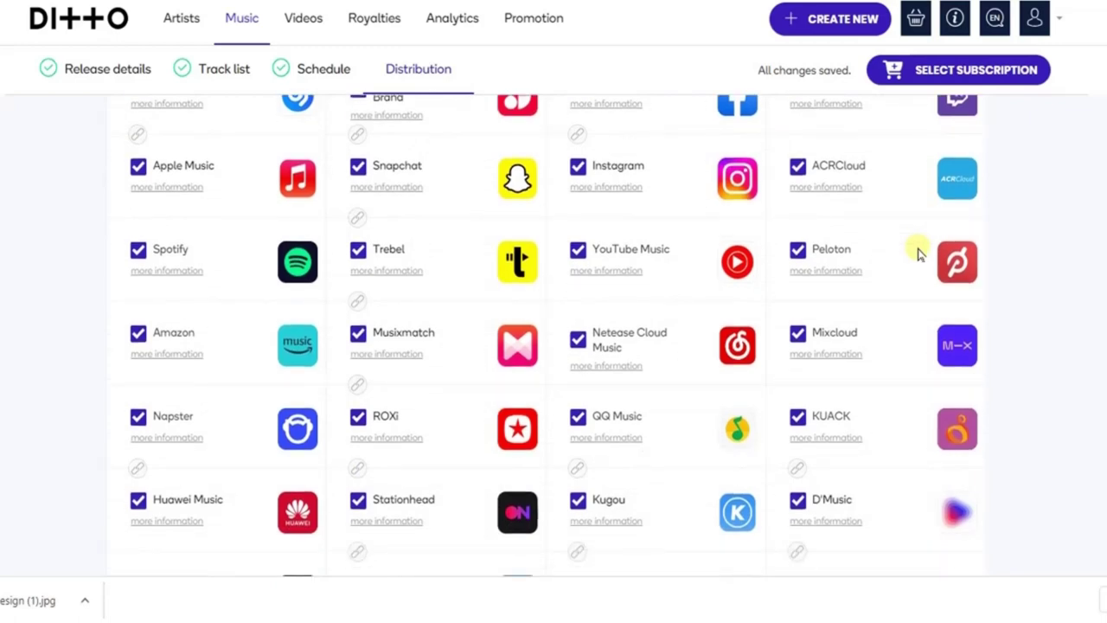
pyautogui.scroll(-1, 919, 251)
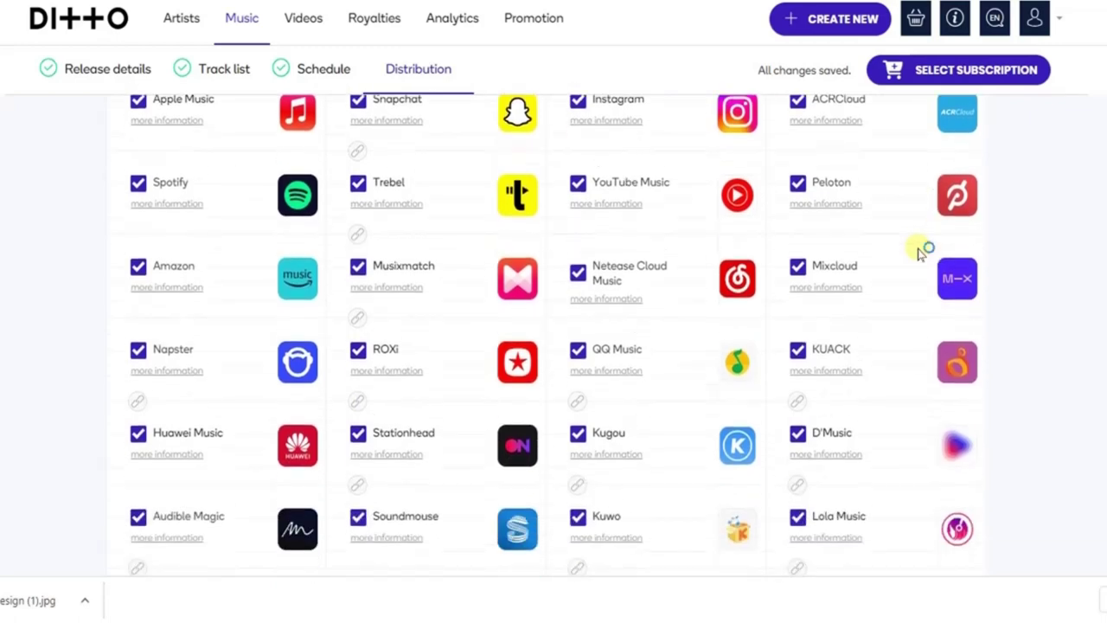
pyautogui.scroll(-2, 920, 251)
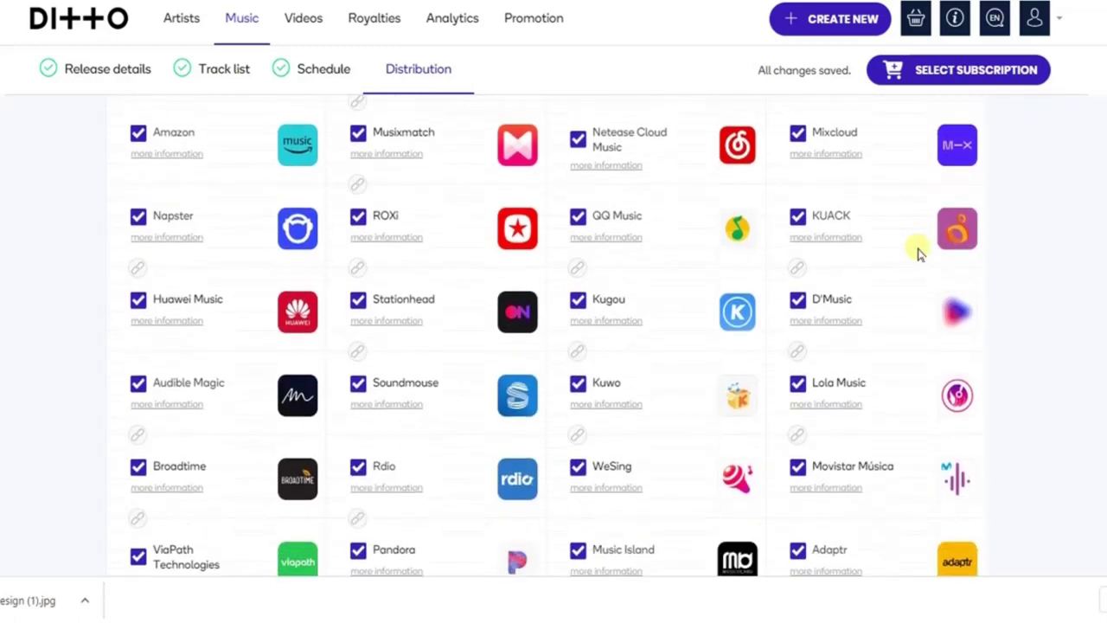
pyautogui.scroll(-3, 919, 251)
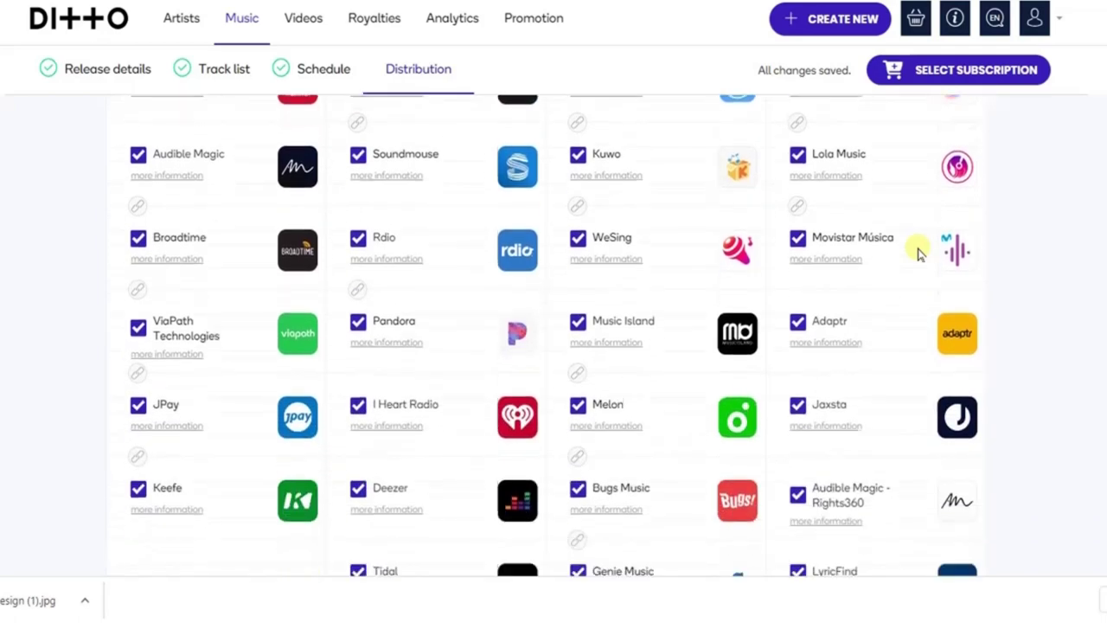
pyautogui.scroll(-3, 919, 251)
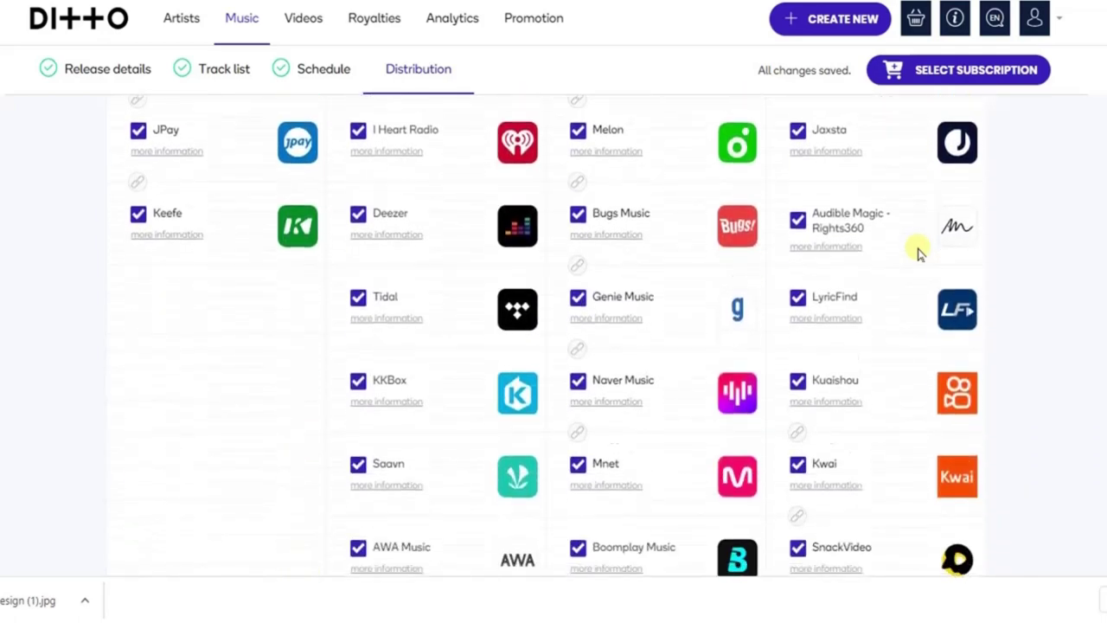
pyautogui.scroll(-3, 920, 252)
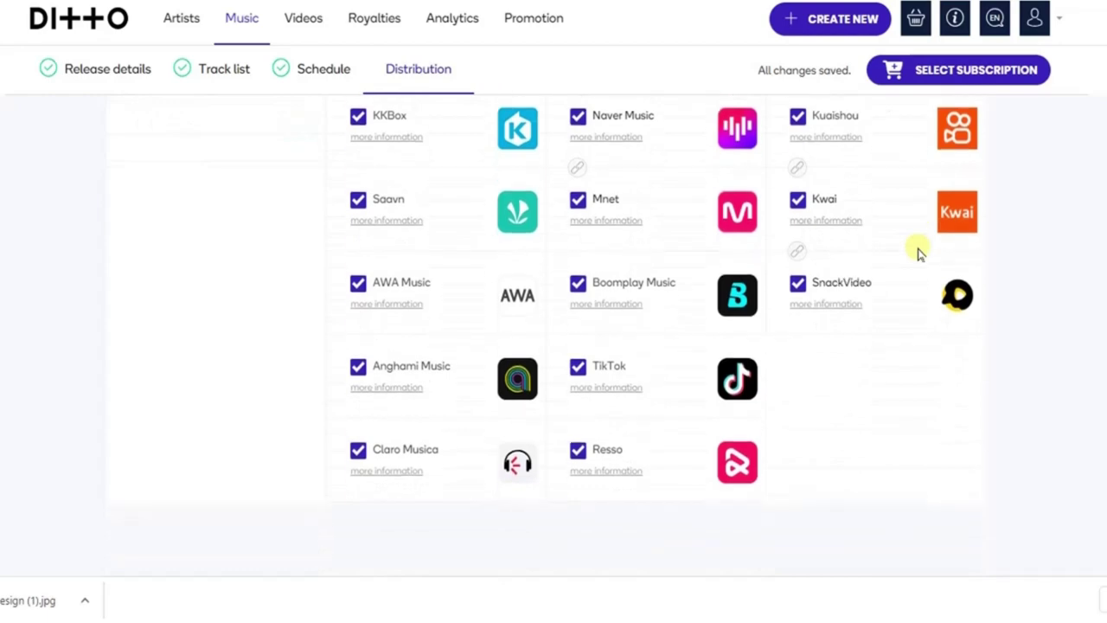
pyautogui.scroll(5, 919, 252)
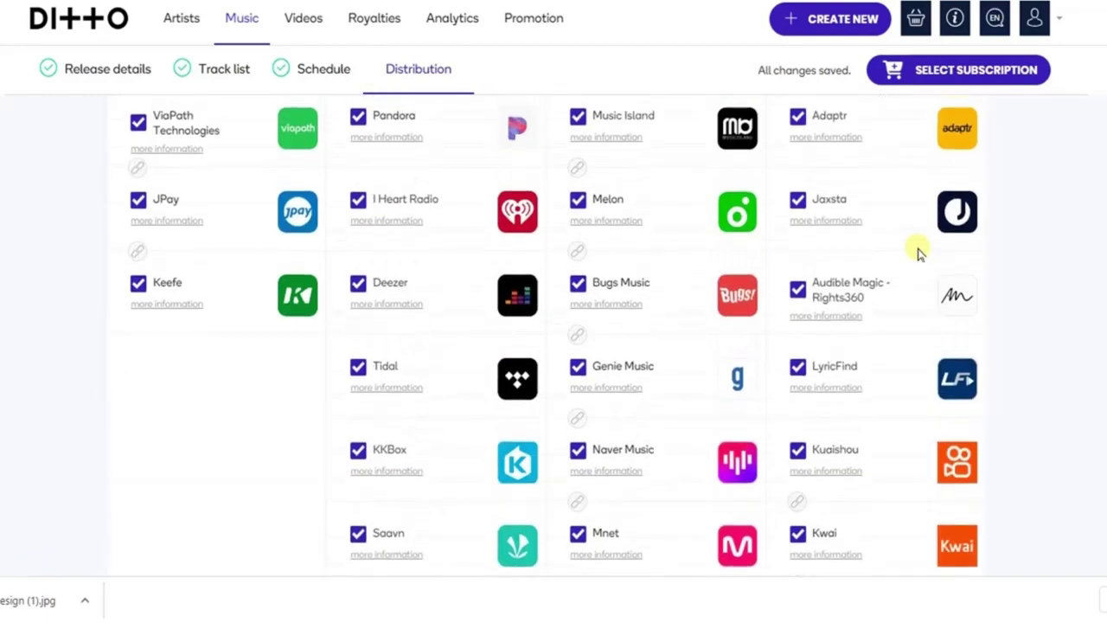
# Untick and re-tick Adaptr so every store, Adaptr included, stays selected.
pyautogui.click(798, 116)
pyautogui.click(798, 116)
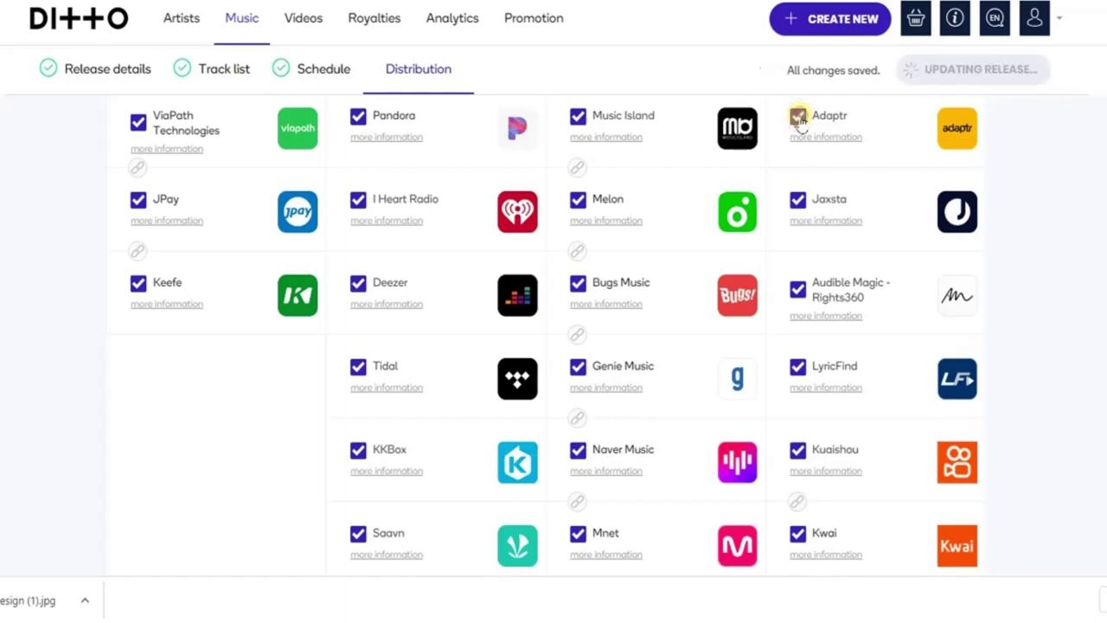
pyautogui.scroll(-5, 1014, 175)
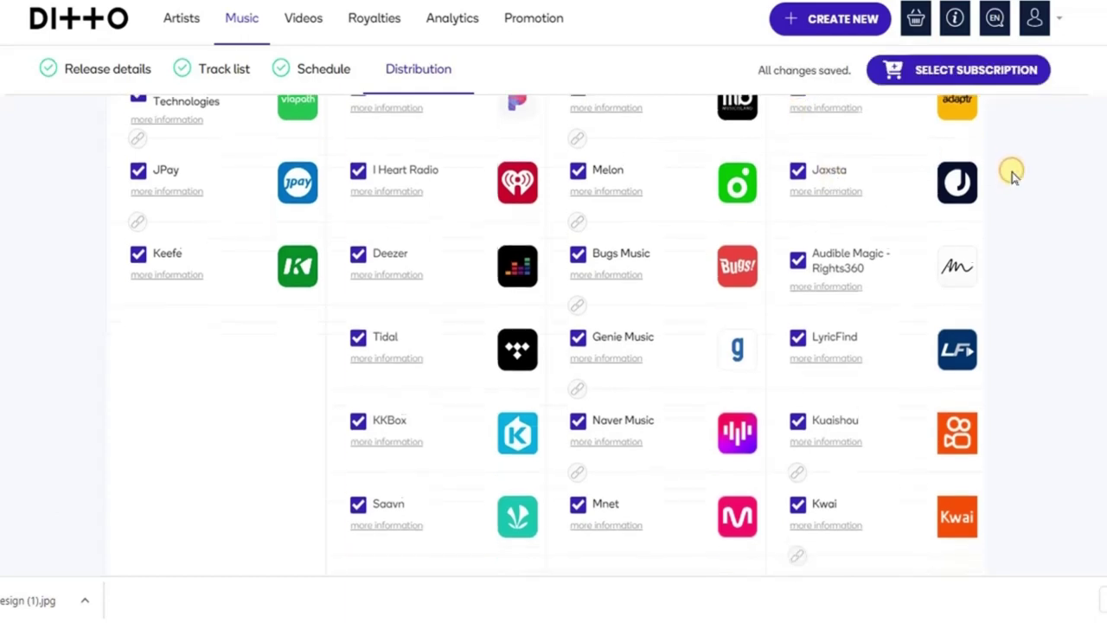
pyautogui.scroll(-3, 1014, 174)
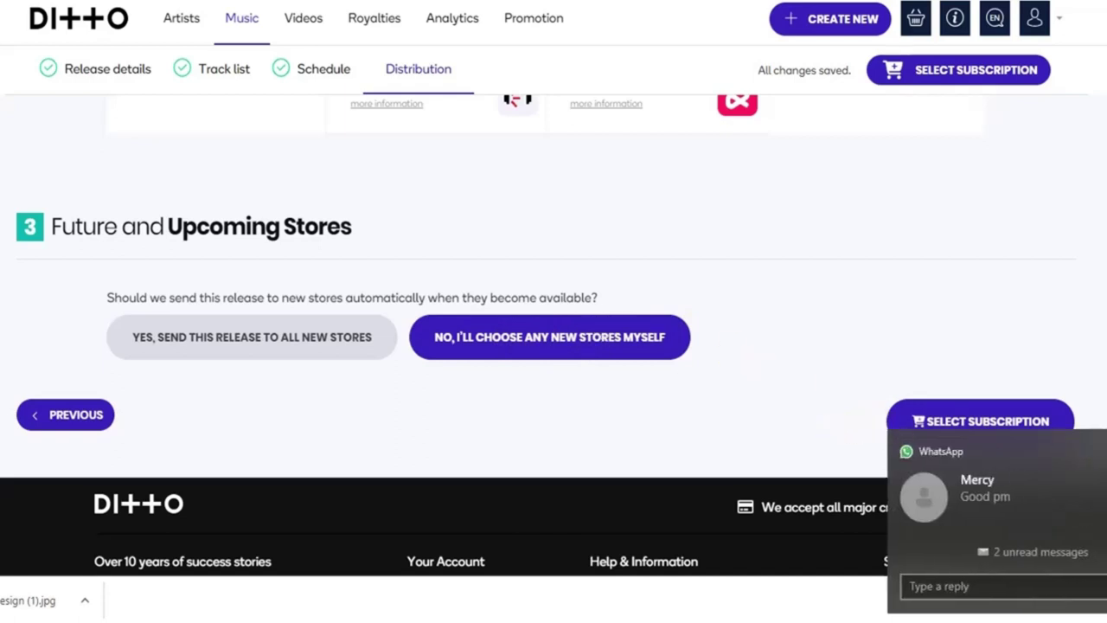
# Continue from Distribution to the subscription plan page via Select Subscription.
pyautogui.click(995, 422)
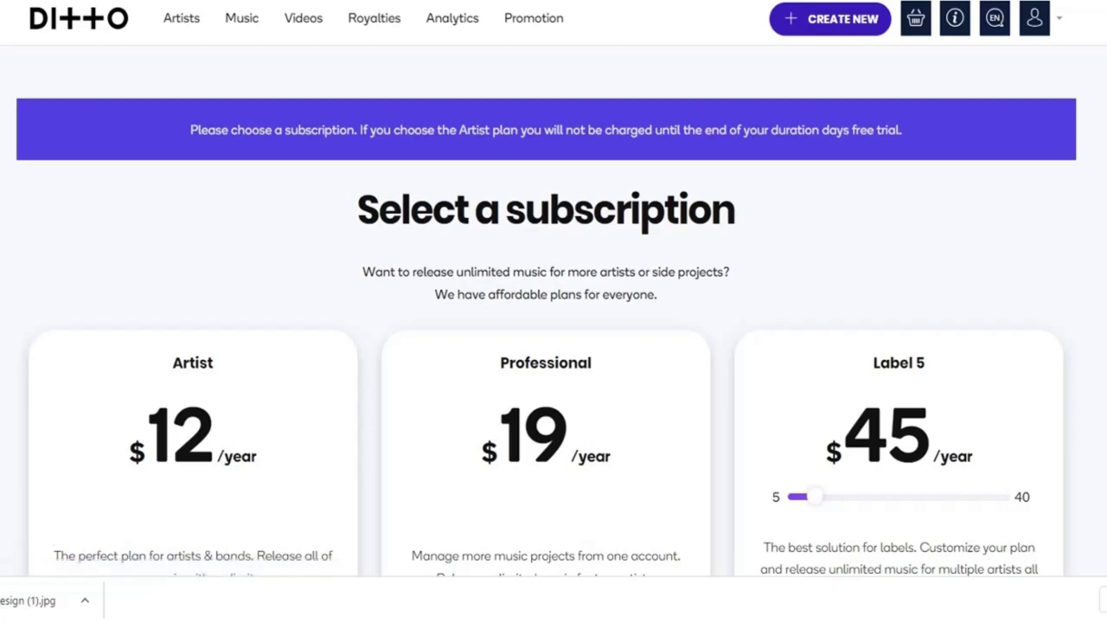
# Compare the Artist, Professional and Label plan cards, trying a different Label artist count.
pyautogui.scroll(-1, 547, 320)
pyautogui.scroll(-1, 546, 320)
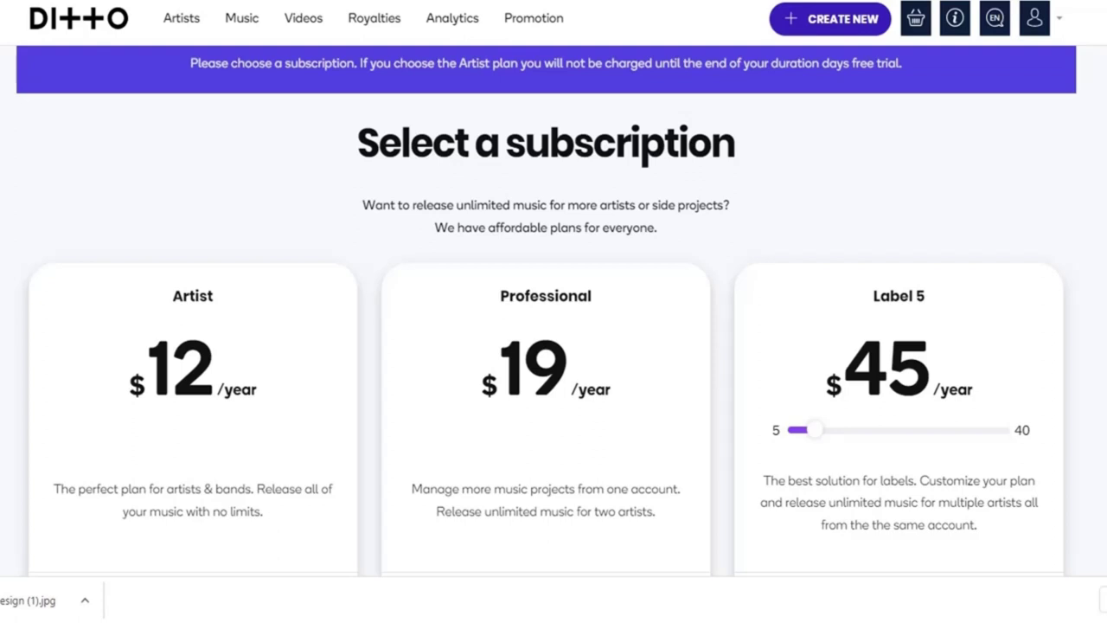
pyautogui.scroll(-1, 547, 312)
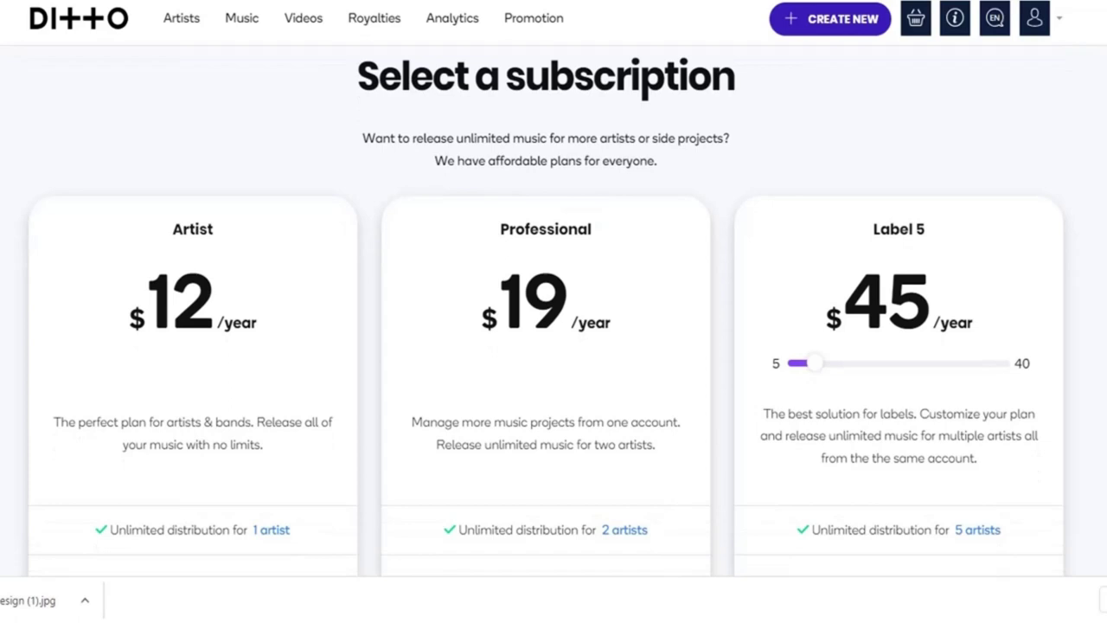
pyautogui.scroll(-1, 547, 311)
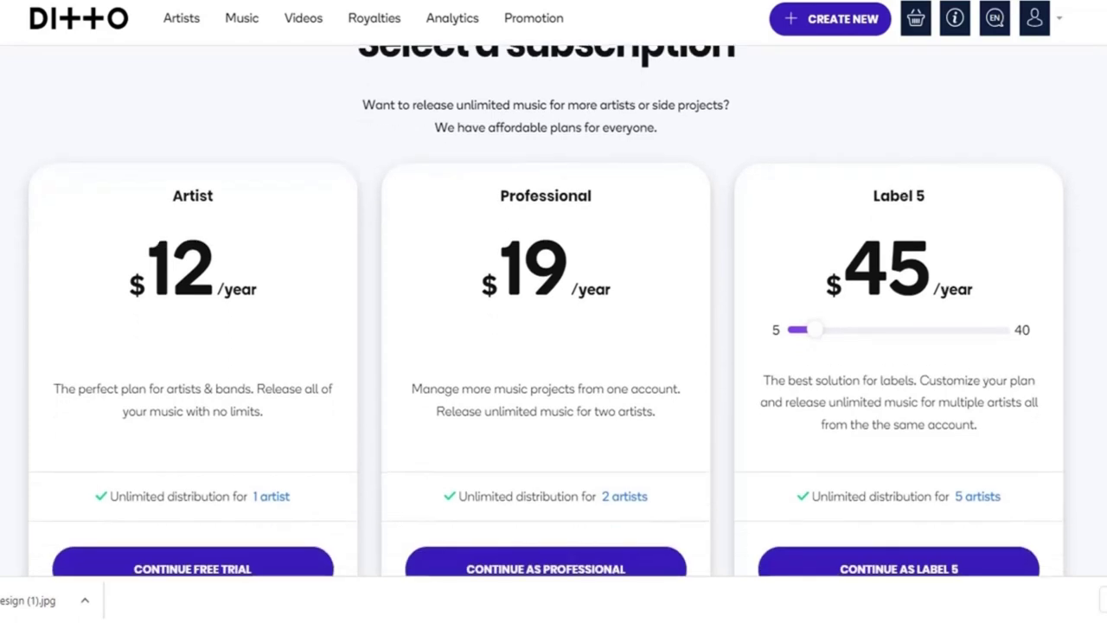
pyautogui.scroll(-3, 546, 311)
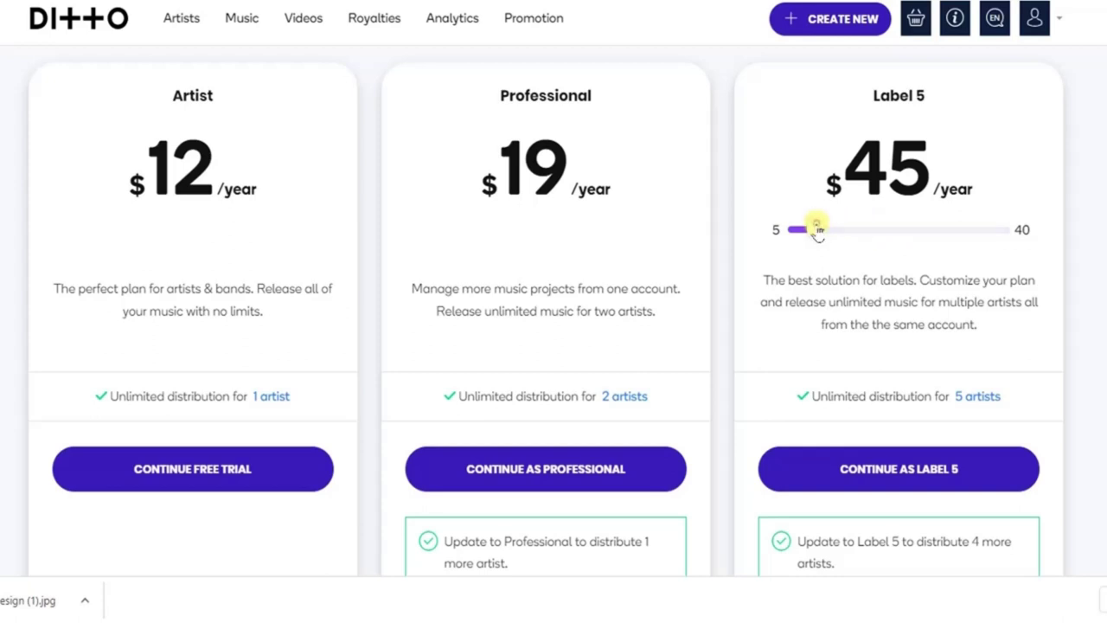
pyautogui.moveTo(817, 229); pyautogui.dragTo(816, 230)
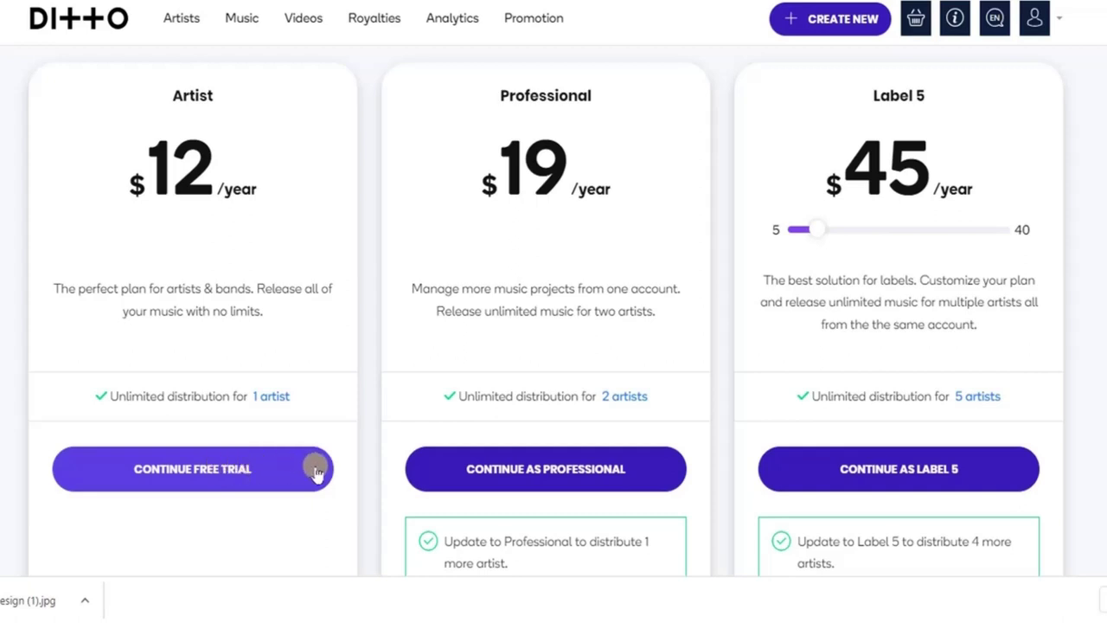
# Start the Artist plan's free trial with Continue Free Trial.
pyautogui.click(249, 476)
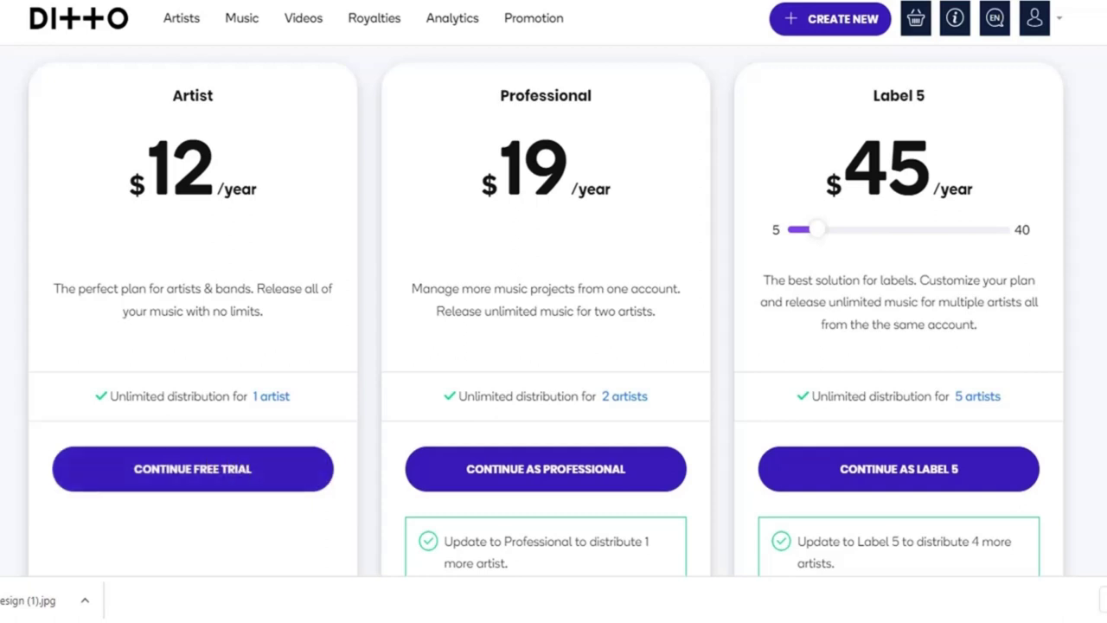
pyautogui.scroll(-3, 553, 311)
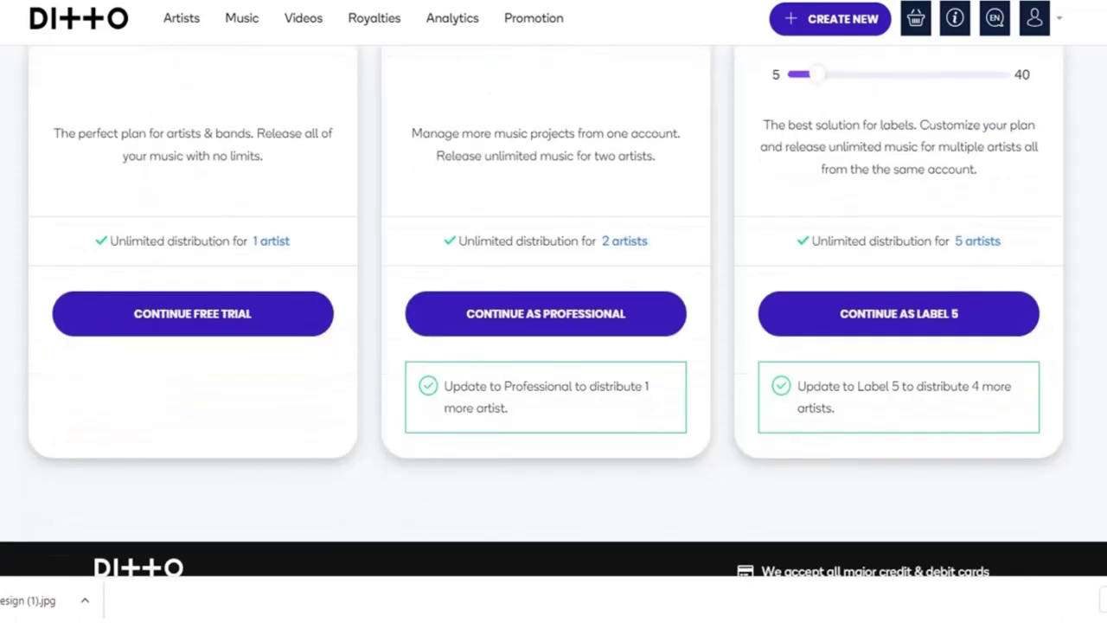
pyautogui.scroll(3, 554, 311)
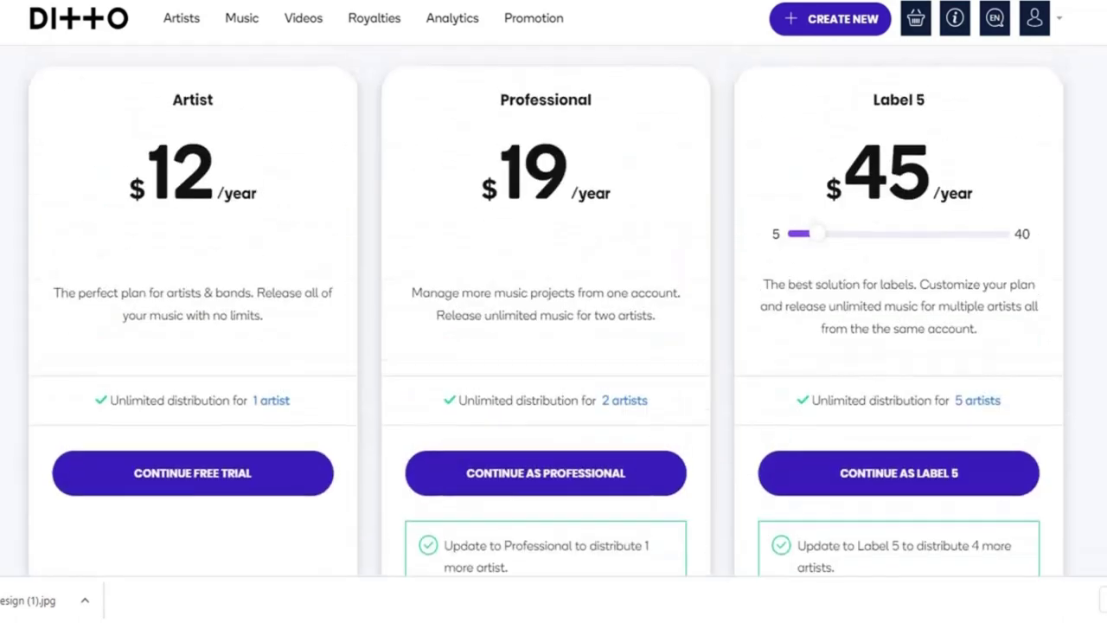
pyautogui.click(182, 470)
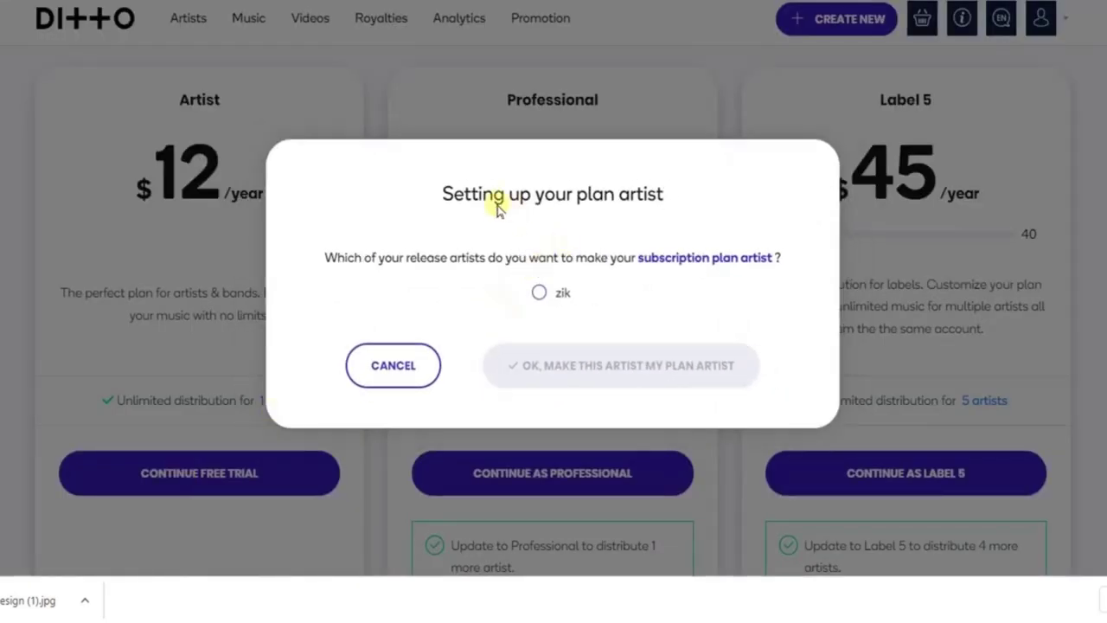
# Confirm the release's artist as the plan artist, adding the free Artist plan and 'leave me' to the basket.
pyautogui.click(539, 295)
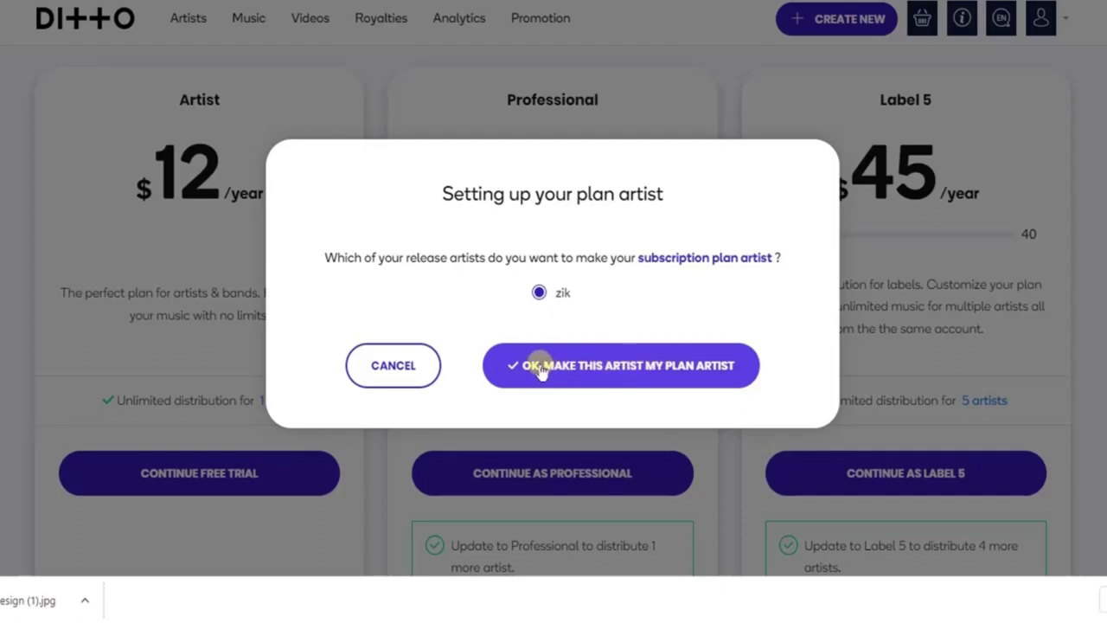
pyautogui.click(679, 366)
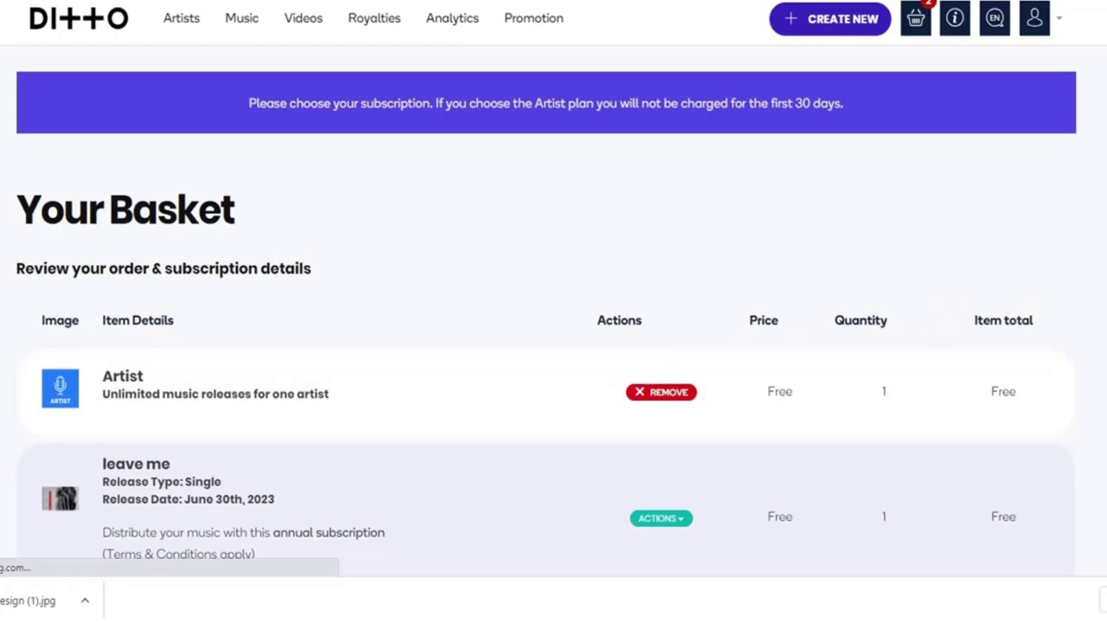
# Check the basket totals Free and start card payment from the payment options.
pyautogui.scroll(-3, 554, 346)
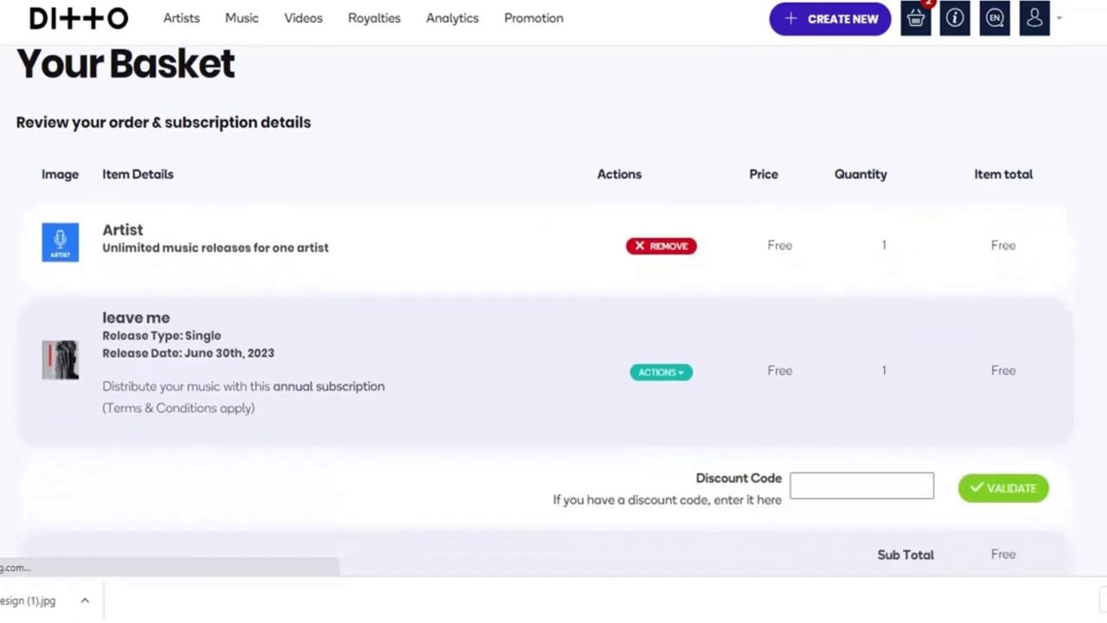
pyautogui.scroll(-7, 554, 346)
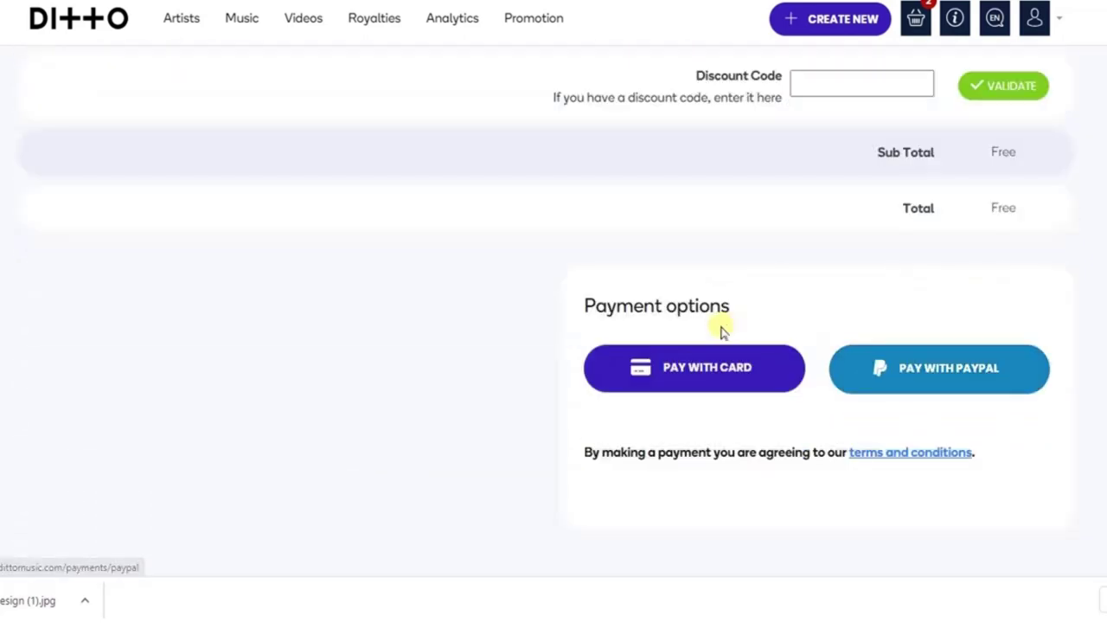
pyautogui.click(705, 358)
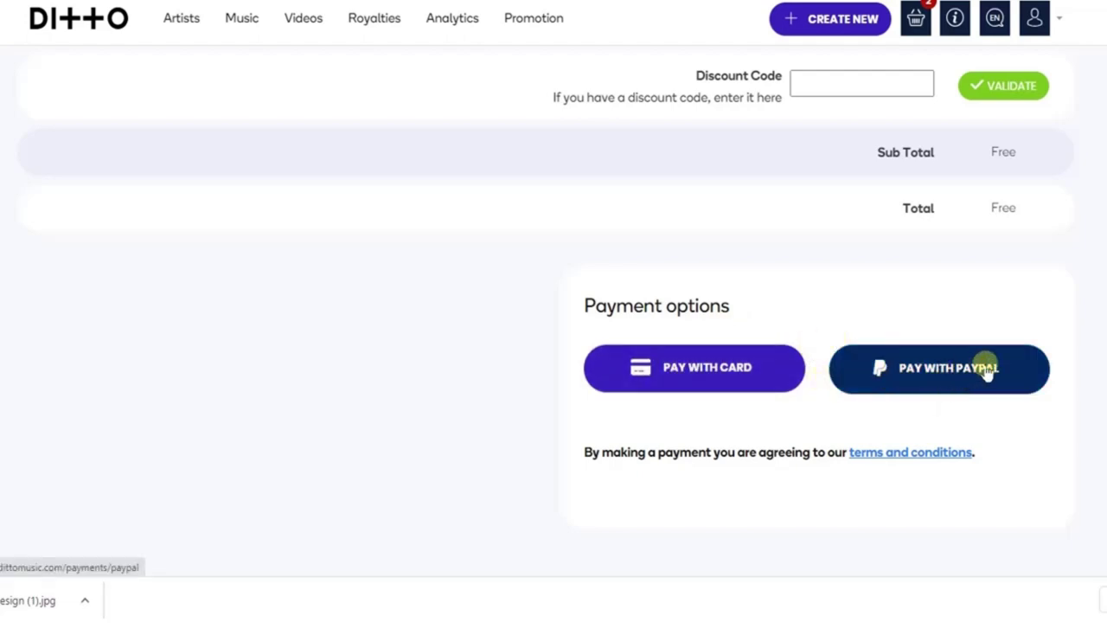
pyautogui.click(700, 376)
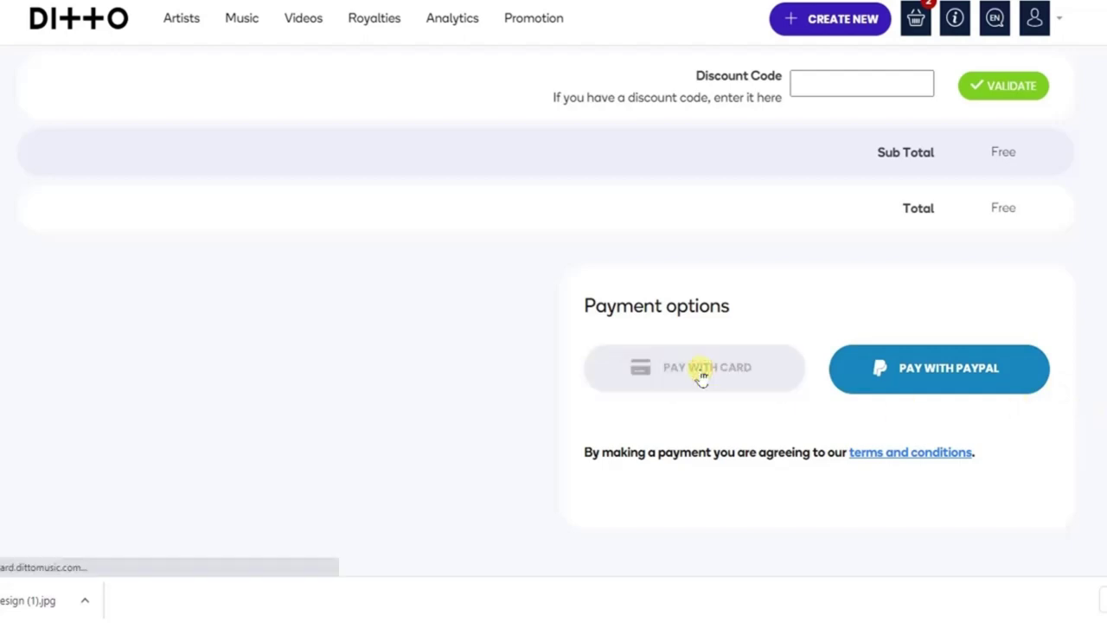